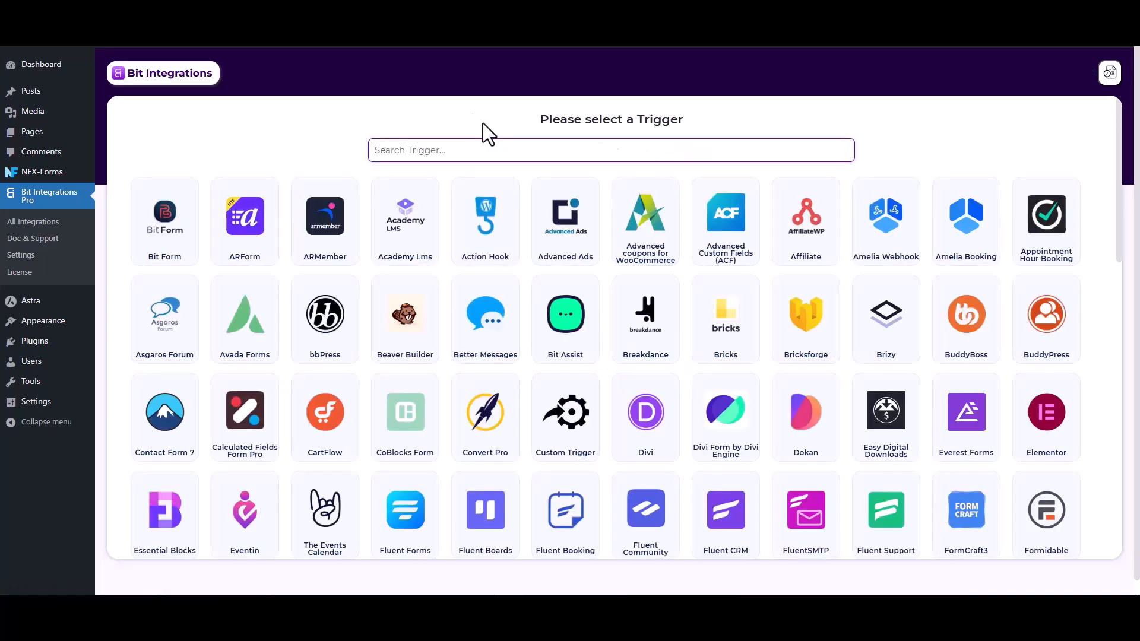
- Search the triggers for nex and pick NEX-Forms as the trigger
{"action": "type", "text": "nex"}
{"action": "left_click", "coordinate": [636, 236]}
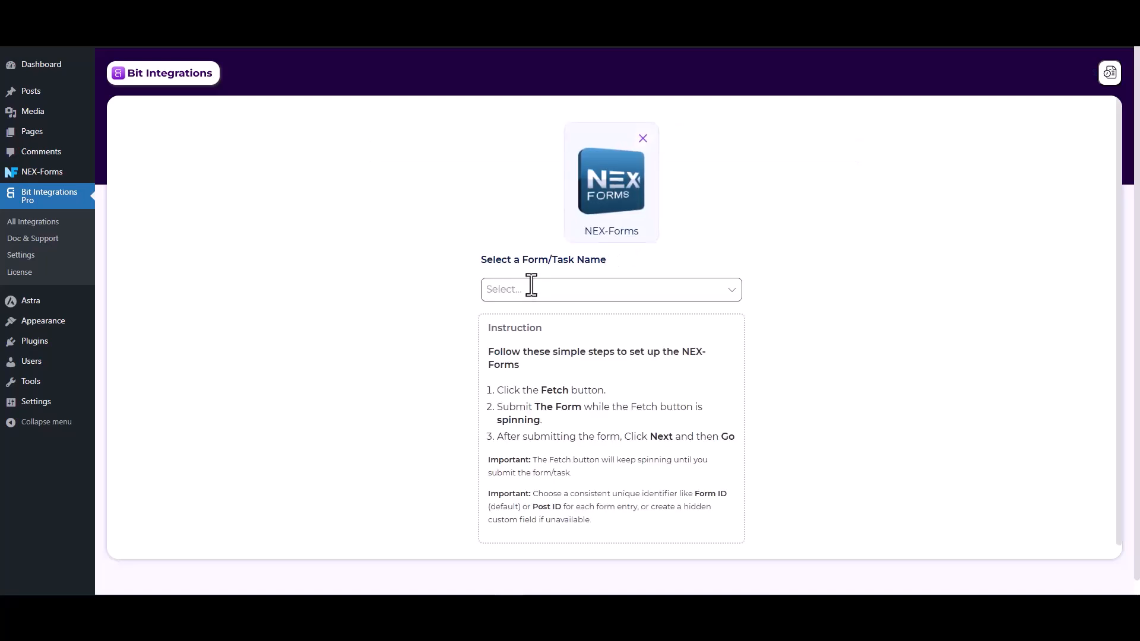
- Choose Form Submission as the NEX-Forms form/task name
{"action": "left_click", "coordinate": [531, 290]}
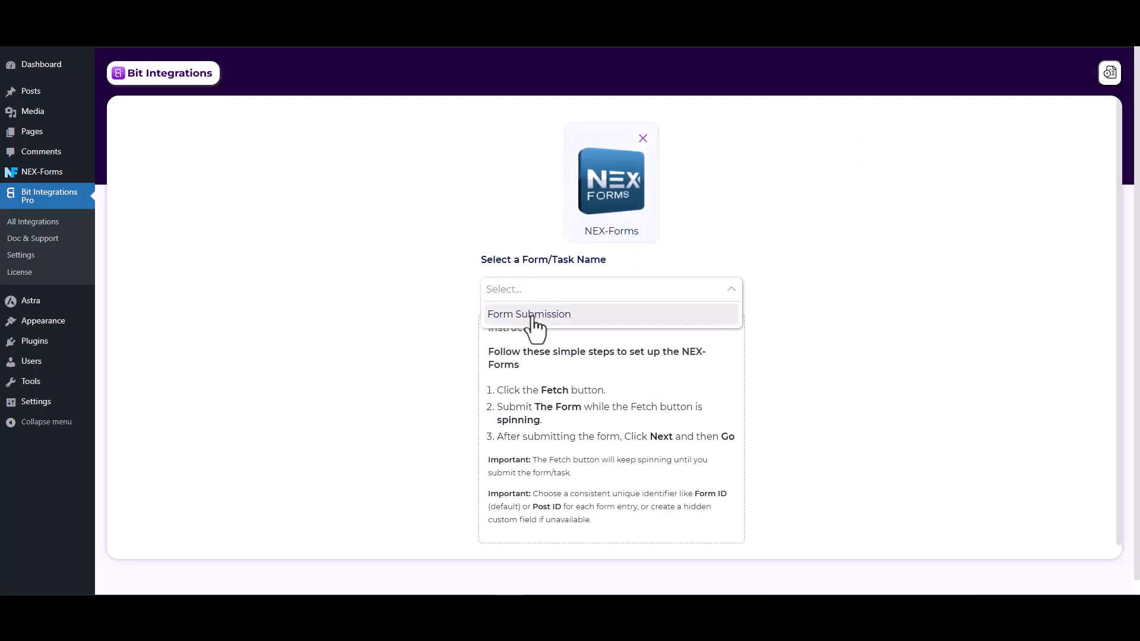
{"action": "left_click", "coordinate": [533, 316]}
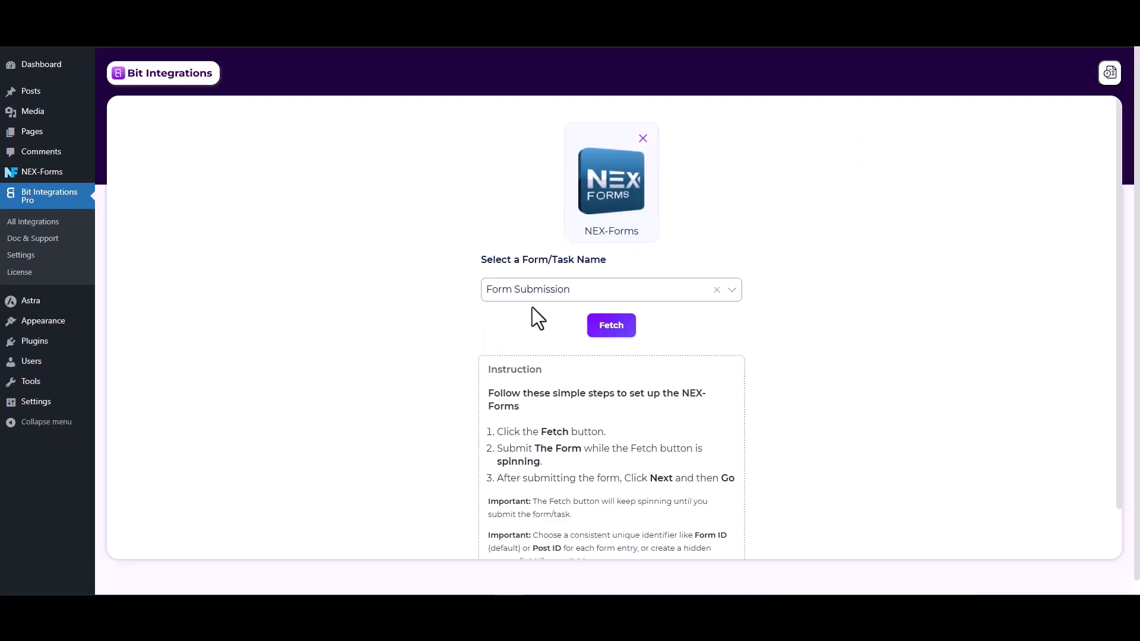
- Start fetching the form data and submit the NEX-Forms form on the site's front end while it waits
{"action": "left_click", "coordinate": [612, 329]}
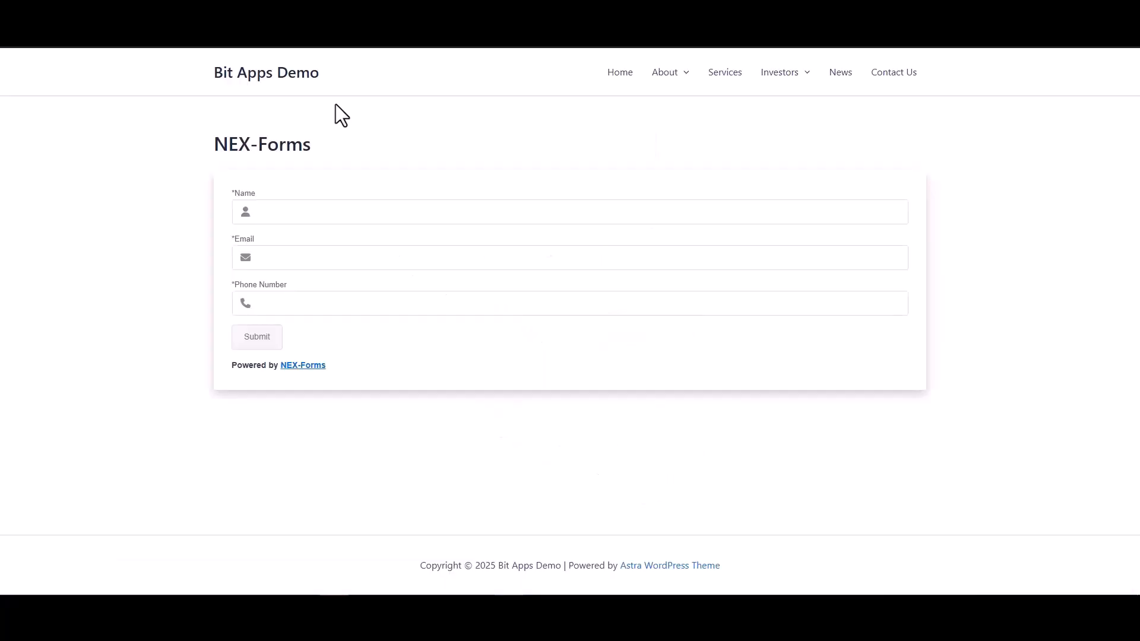
{"action": "left_click", "coordinate": [341, 214]}
{"action": "left_click", "coordinate": [713, 250]}
{"action": "left_click", "coordinate": [802, 312]}
{"action": "left_click", "coordinate": [270, 343]}
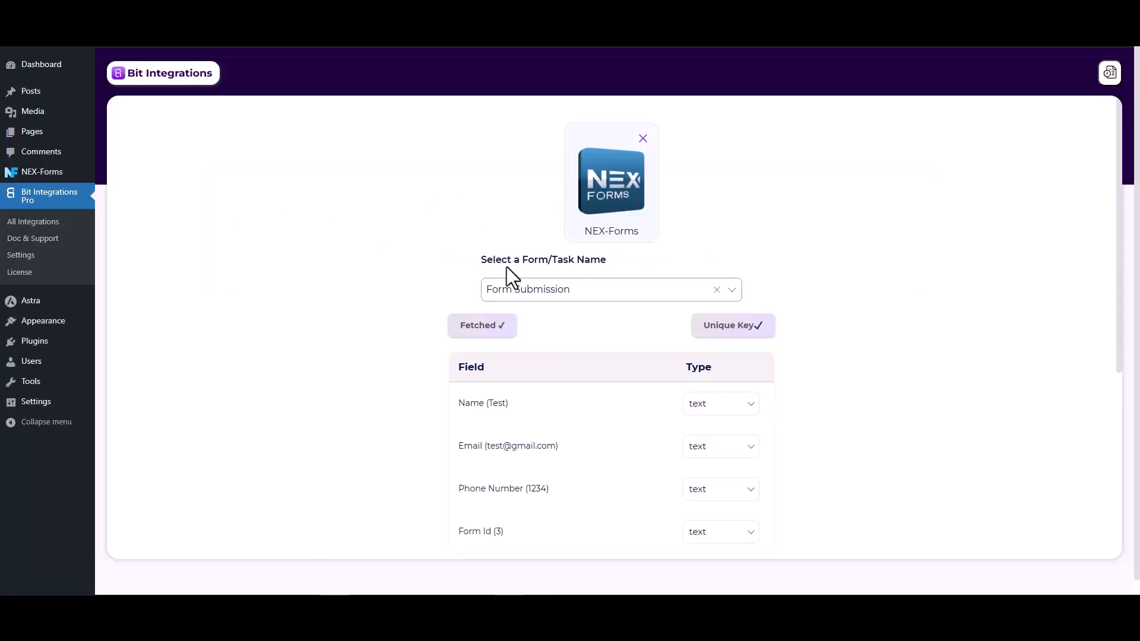
- Proceed from the fetched form fields to setting the integration's action
{"action": "scroll", "coordinate": [873, 291], "scroll_direction": "down", "scroll_amount": 2}
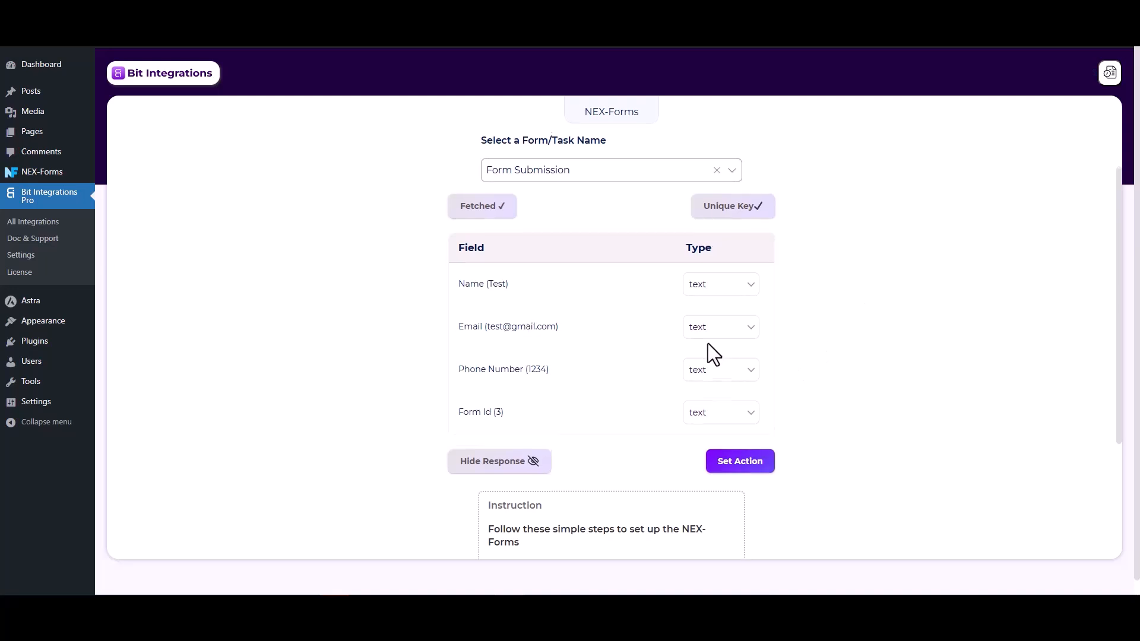
{"action": "scroll", "coordinate": [708, 343], "scroll_direction": "down", "scroll_amount": 1}
{"action": "left_click", "coordinate": [752, 412]}
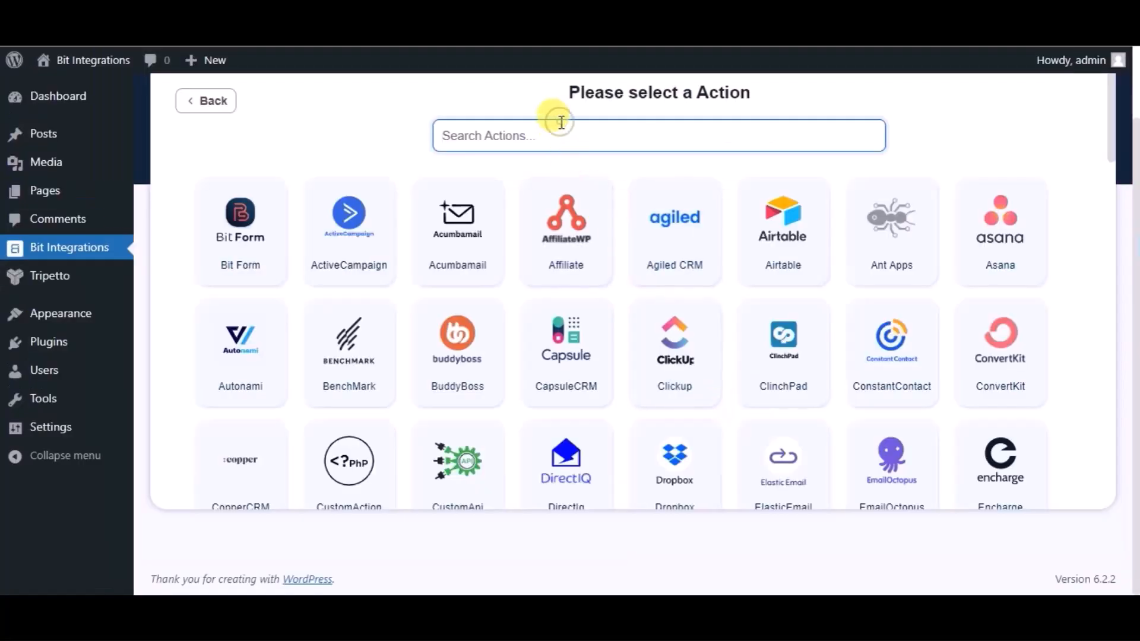
- Search the actions for zoho re and select Zoho Recruit
{"action": "type", "text": "zo"}
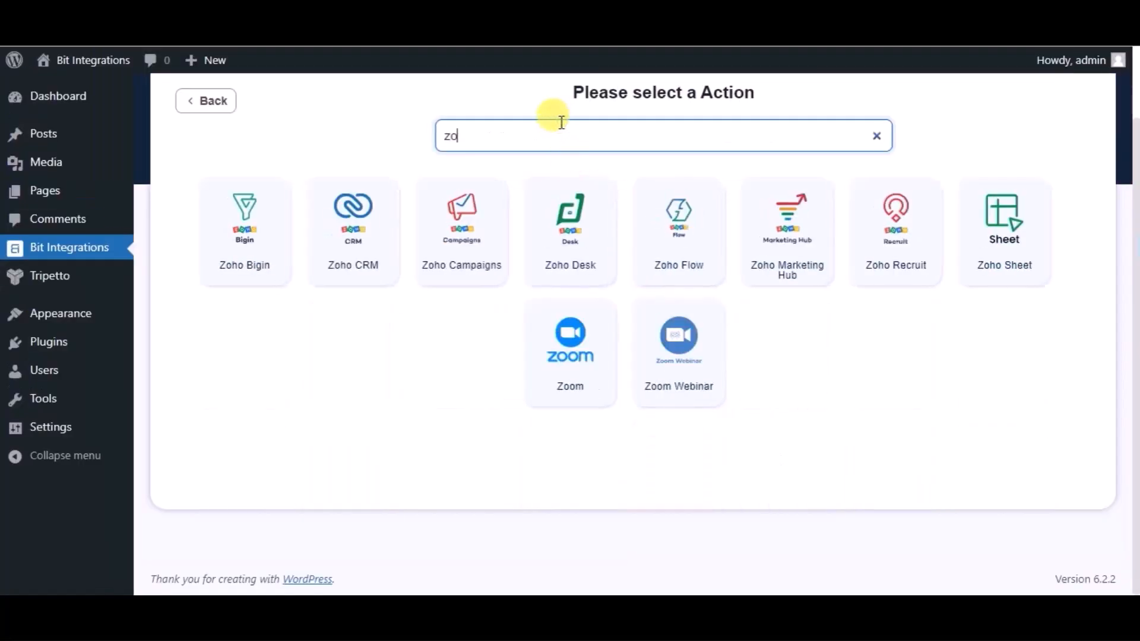
{"action": "type", "text": "ho re"}
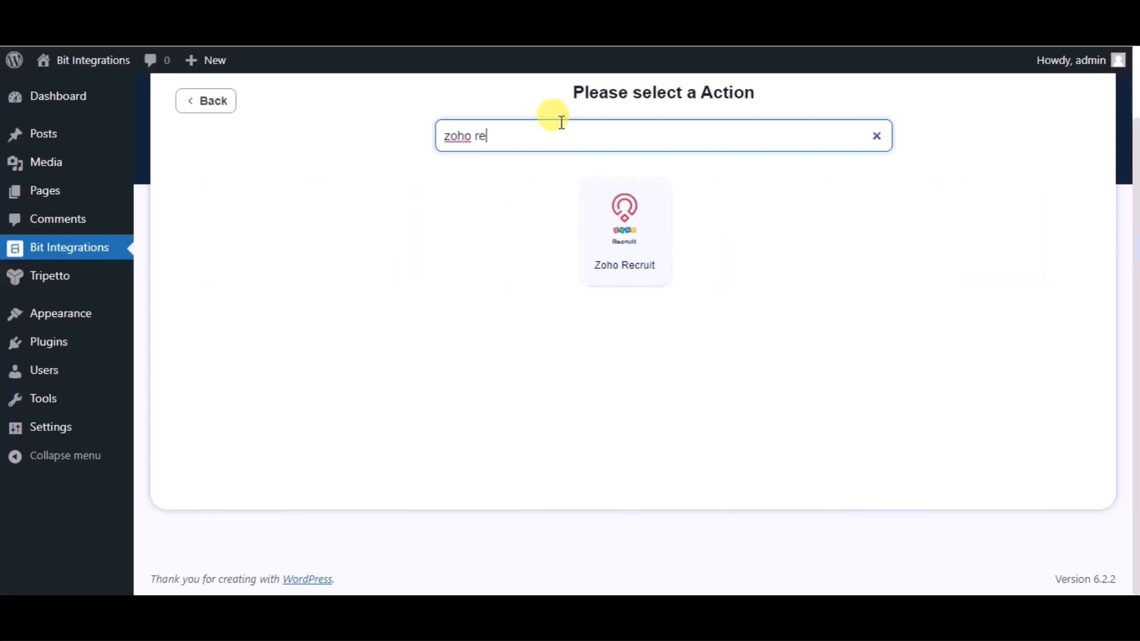
{"action": "left_click", "coordinate": [598, 214]}
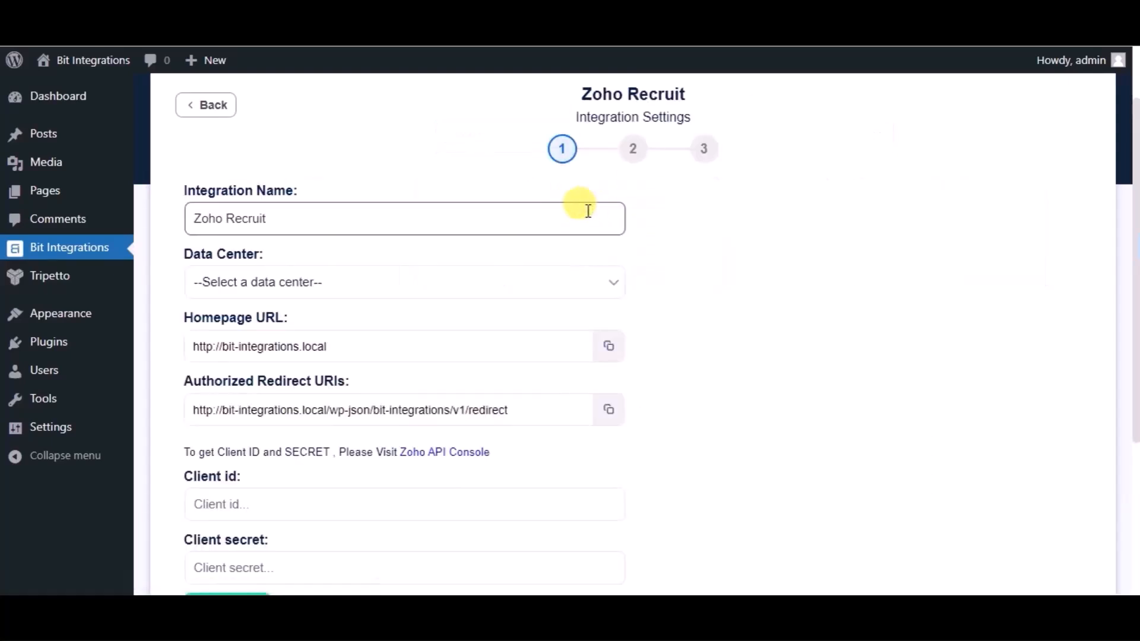
- Set the Zoho Recruit data center to zoho.com
{"action": "left_click", "coordinate": [355, 280]}
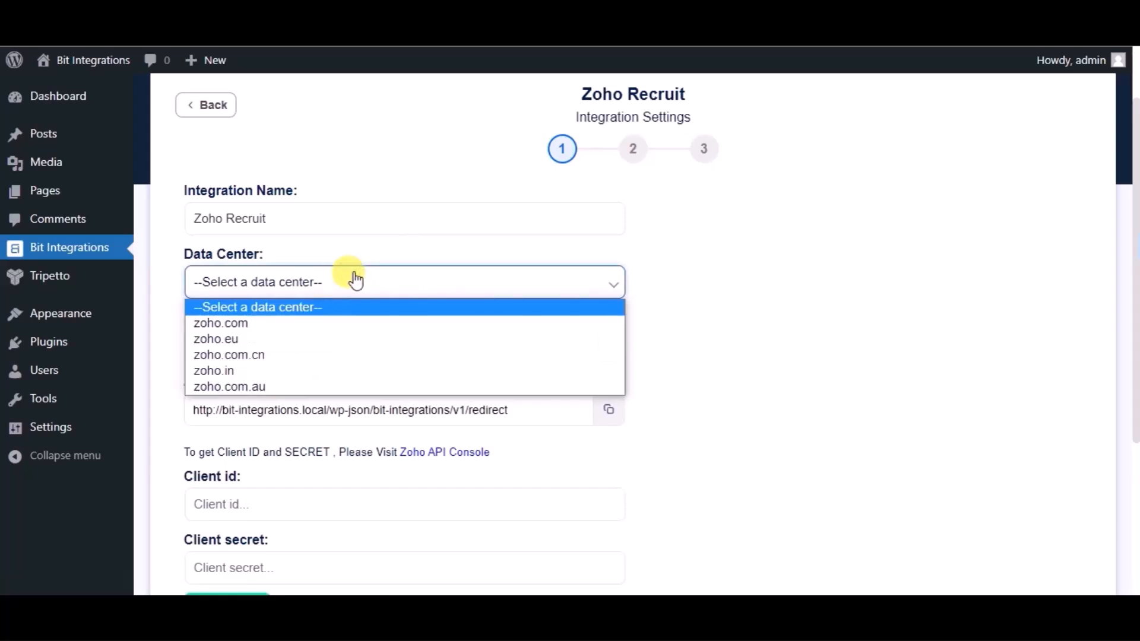
{"action": "left_click", "coordinate": [219, 329]}
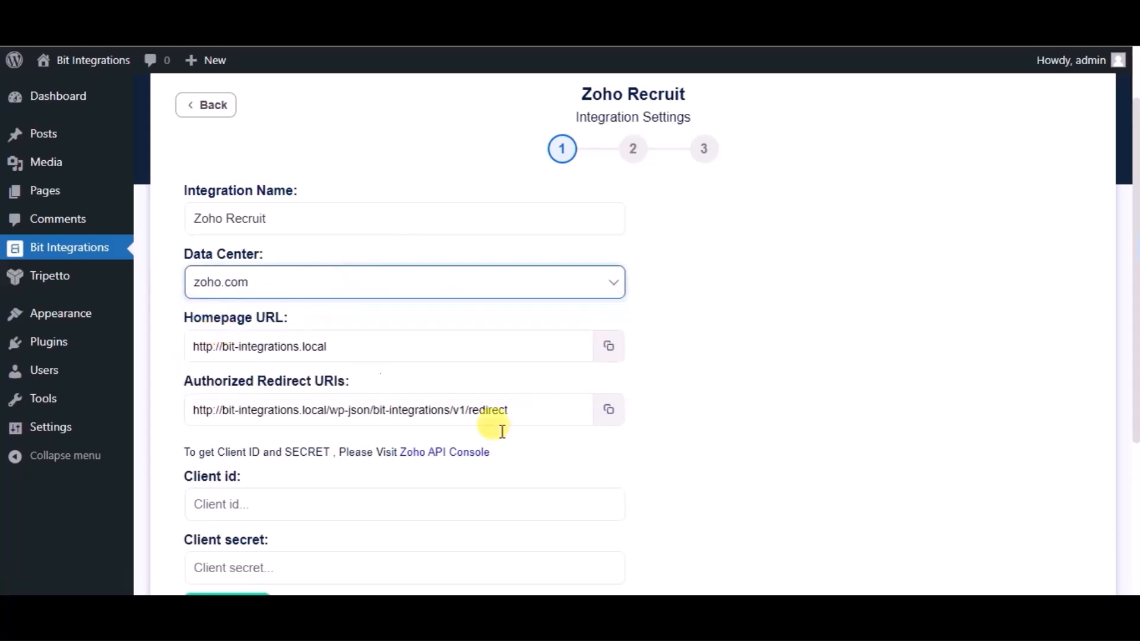
- Open the Zoho API Console and start creating a Server-based Applications client
{"action": "scroll", "coordinate": [533, 465], "scroll_direction": "down", "scroll_amount": 2}
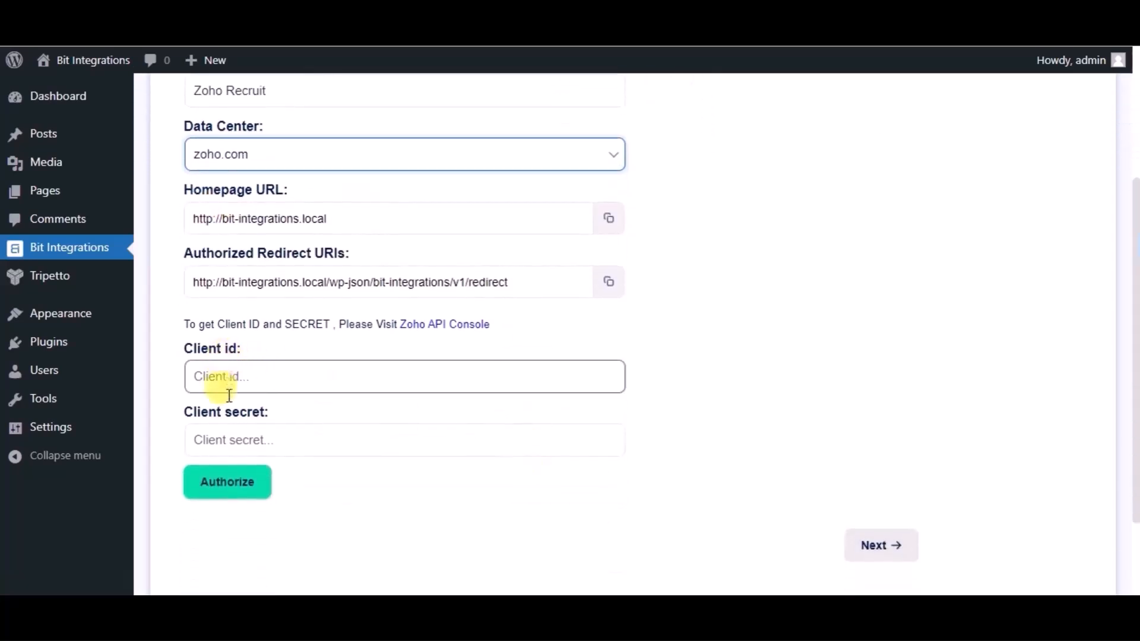
{"action": "left_click", "coordinate": [472, 326]}
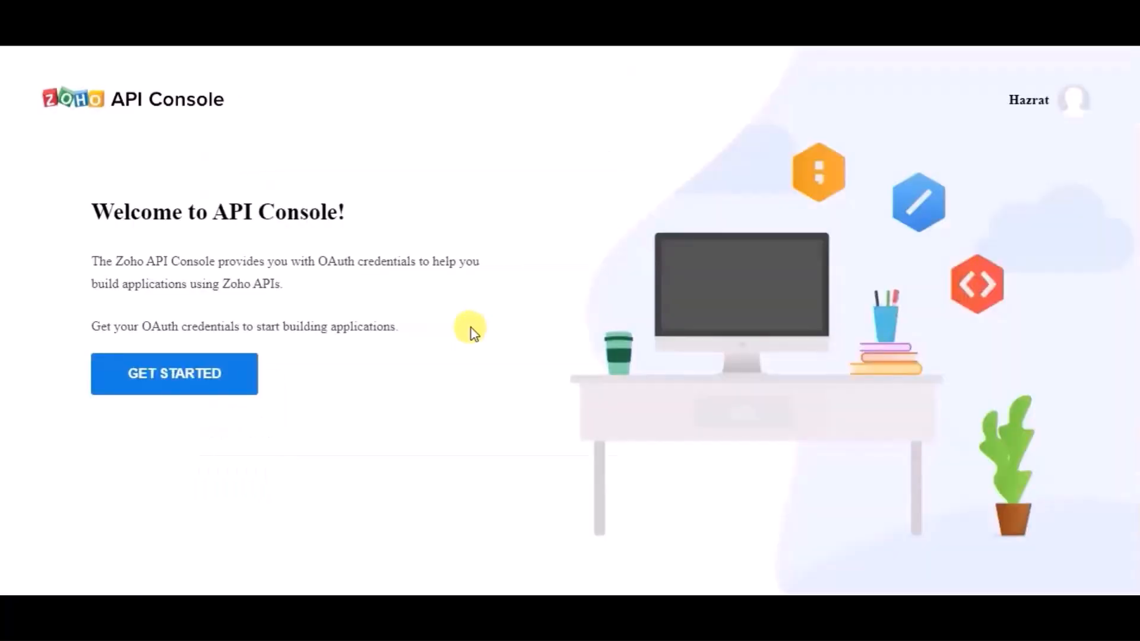
{"action": "left_click", "coordinate": [202, 374]}
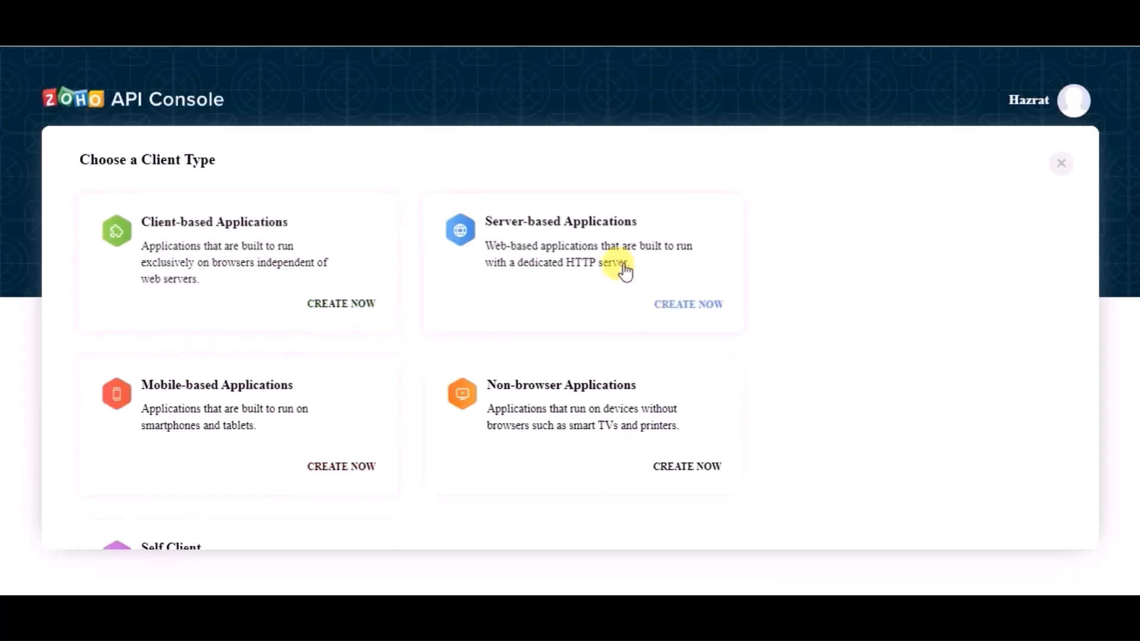
{"action": "left_click", "coordinate": [593, 221]}
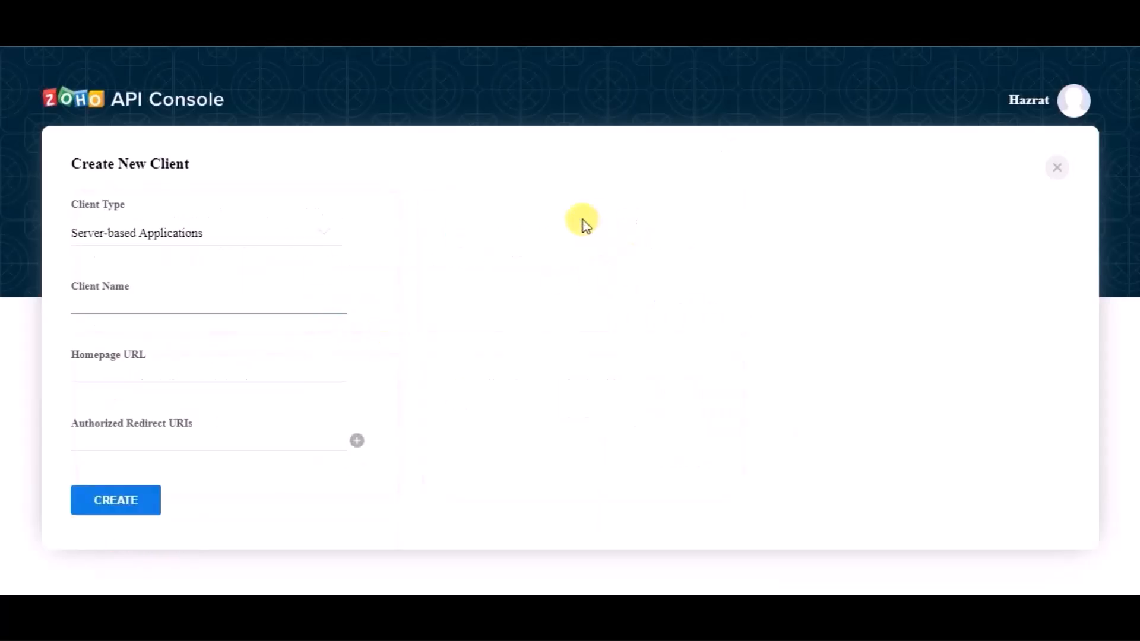
- Name the new Zoho client Bit Integrations
{"action": "left_click", "coordinate": [192, 310]}
{"action": "type", "text": "B"}
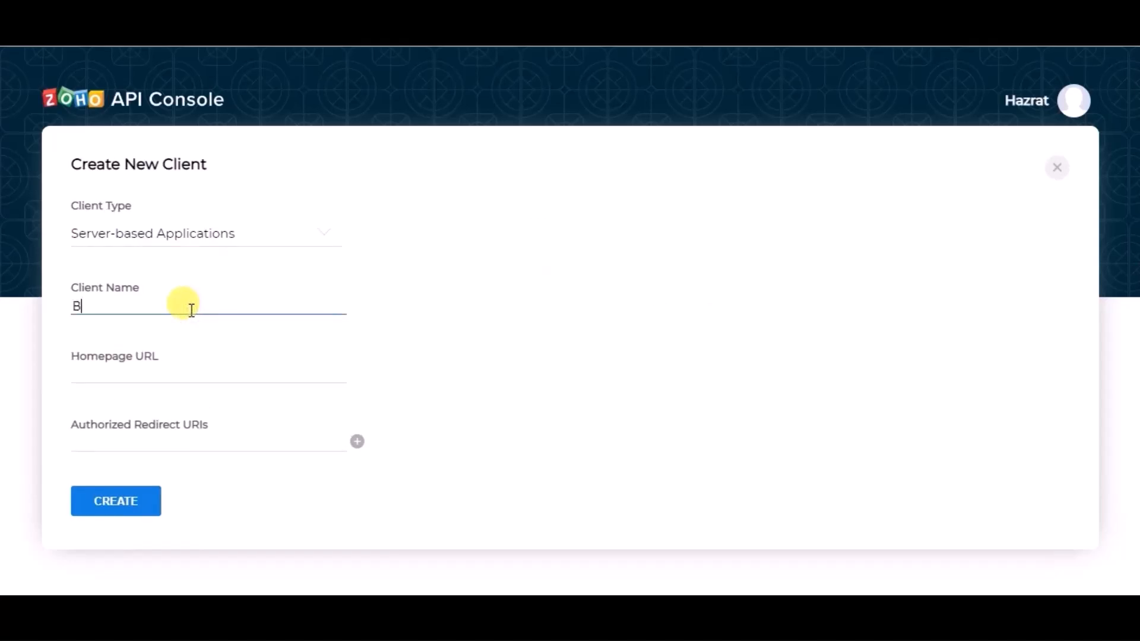
{"action": "type", "text": "it Integrations"}
{"action": "left_click", "coordinate": [164, 376]}
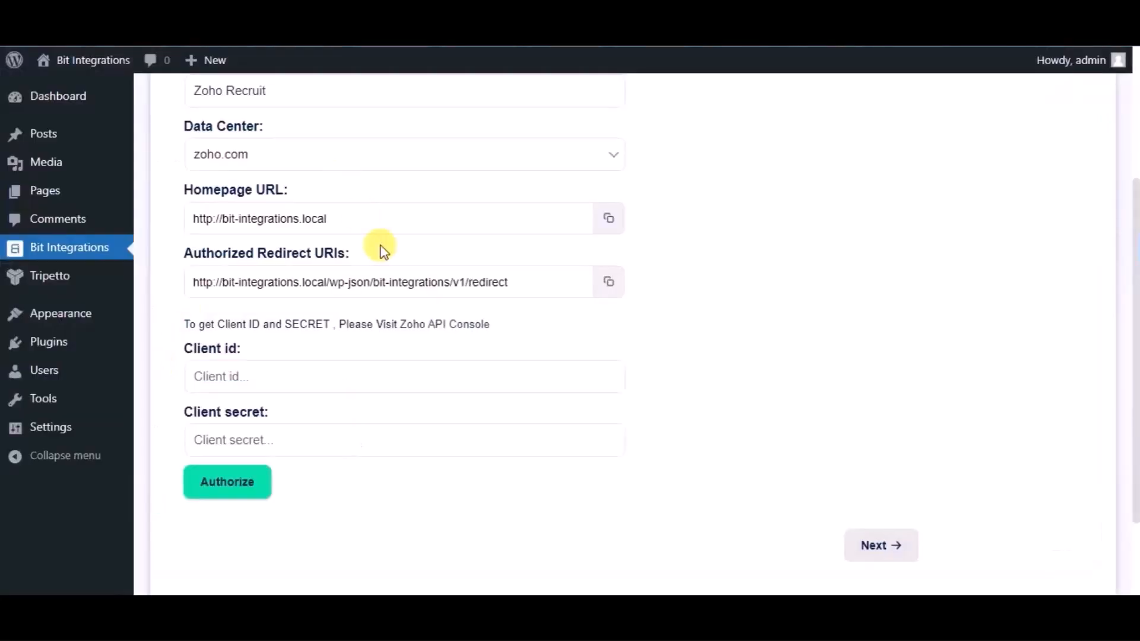
{"action": "left_click", "coordinate": [609, 218]}
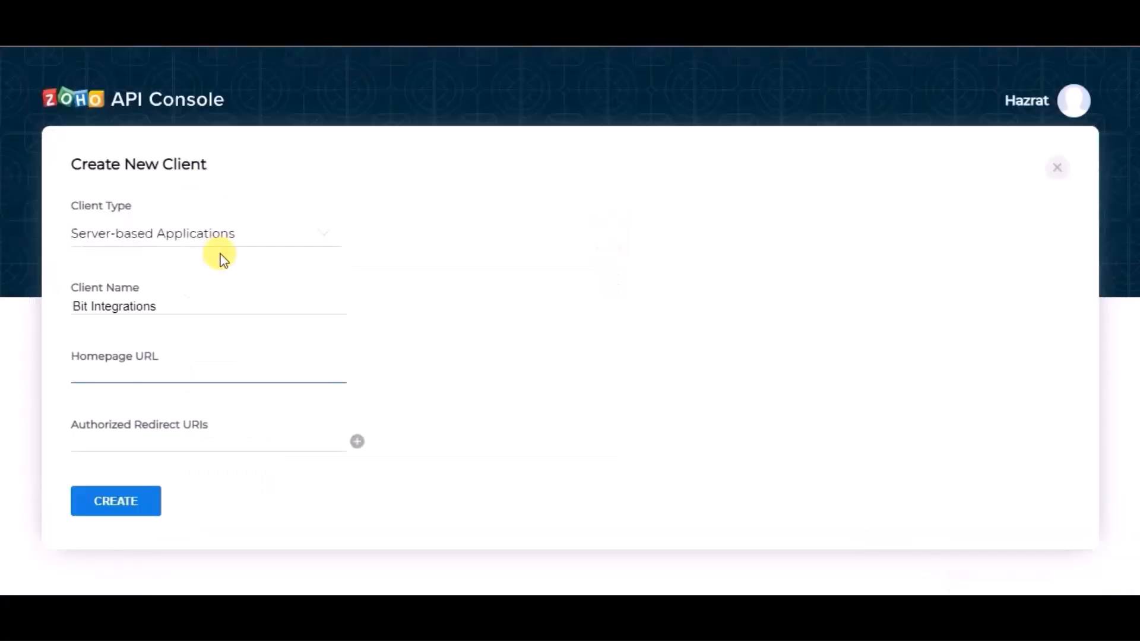
{"action": "key", "text": "ctrl+v"}
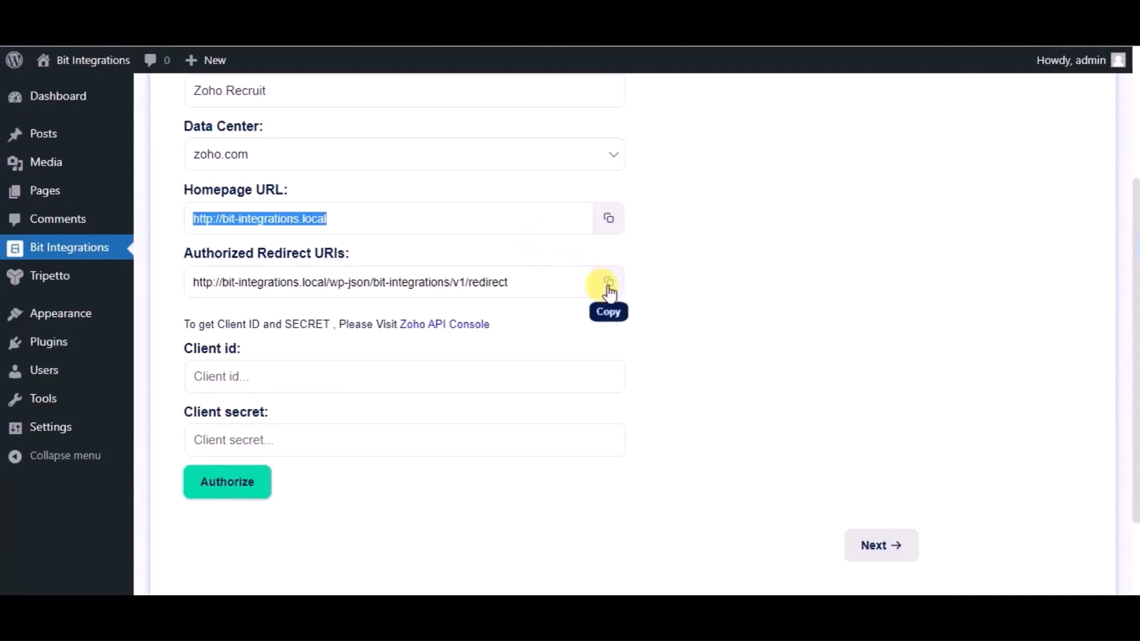
- Copy the authorized redirect URI into the Zoho client's redirect URIs field and create the client
{"action": "left_click", "coordinate": [608, 283]}
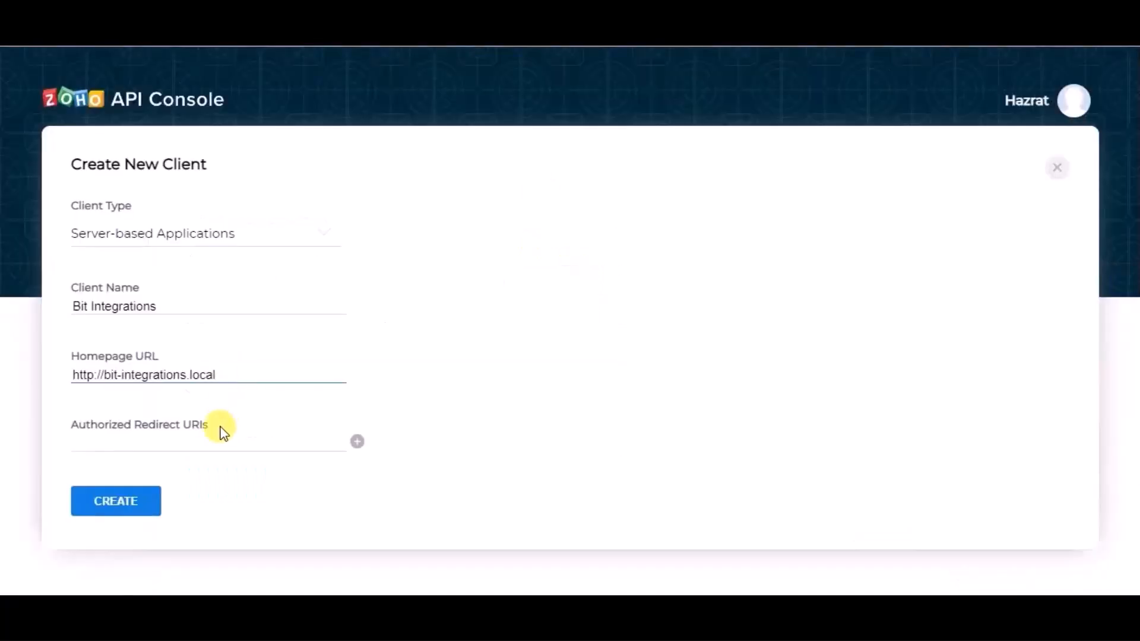
{"action": "left_click", "coordinate": [219, 437]}
{"action": "key", "text": "ctrl+v"}
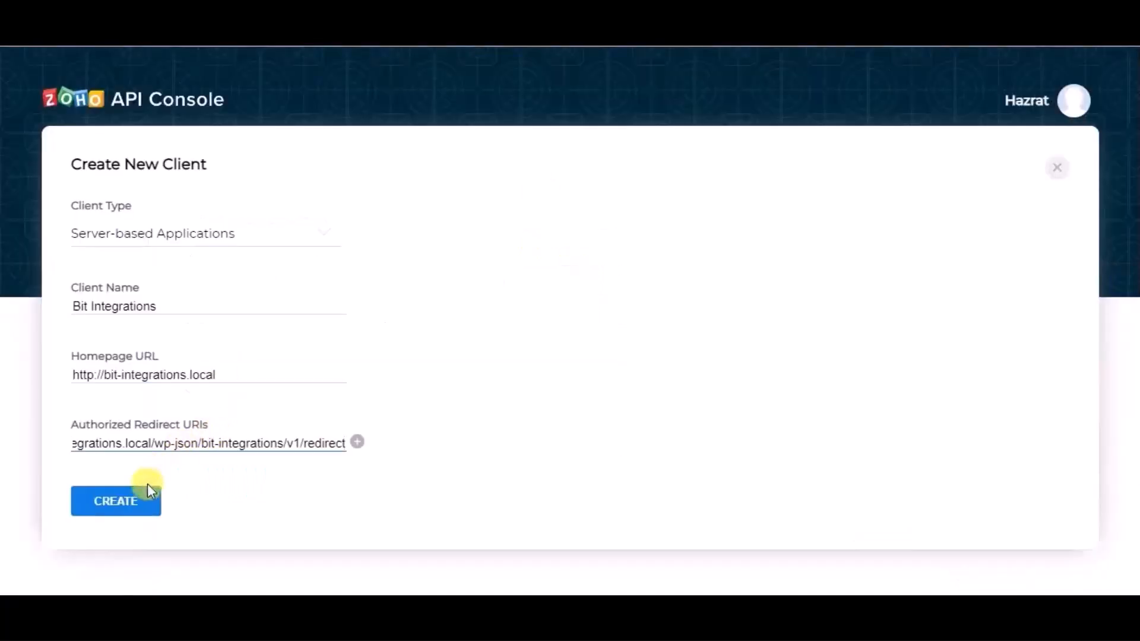
{"action": "left_click", "coordinate": [146, 499]}
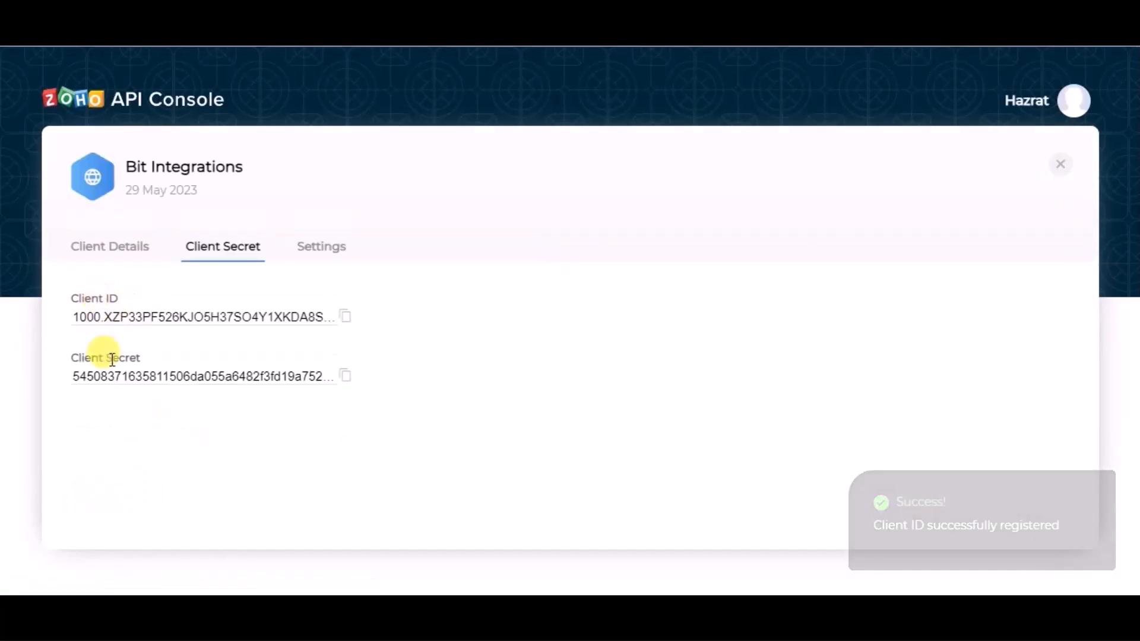
- Copy the new client's Client ID from Zoho and paste it into the integration's Client id field
{"action": "left_click", "coordinate": [342, 319]}
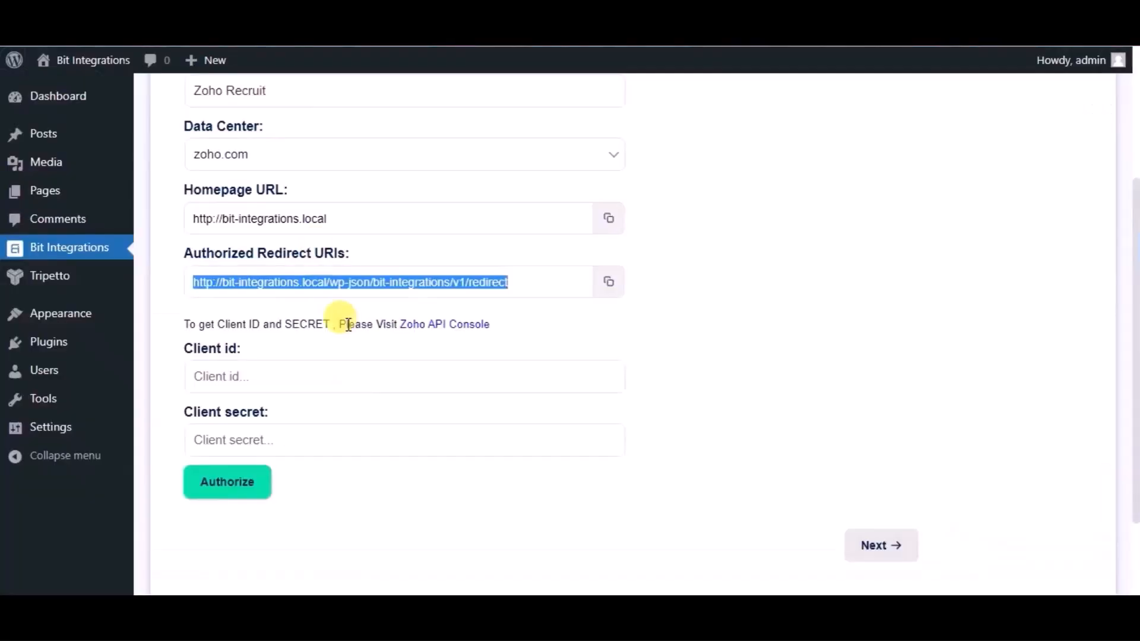
{"action": "left_click", "coordinate": [304, 377]}
{"action": "left_click", "coordinate": [304, 377]}
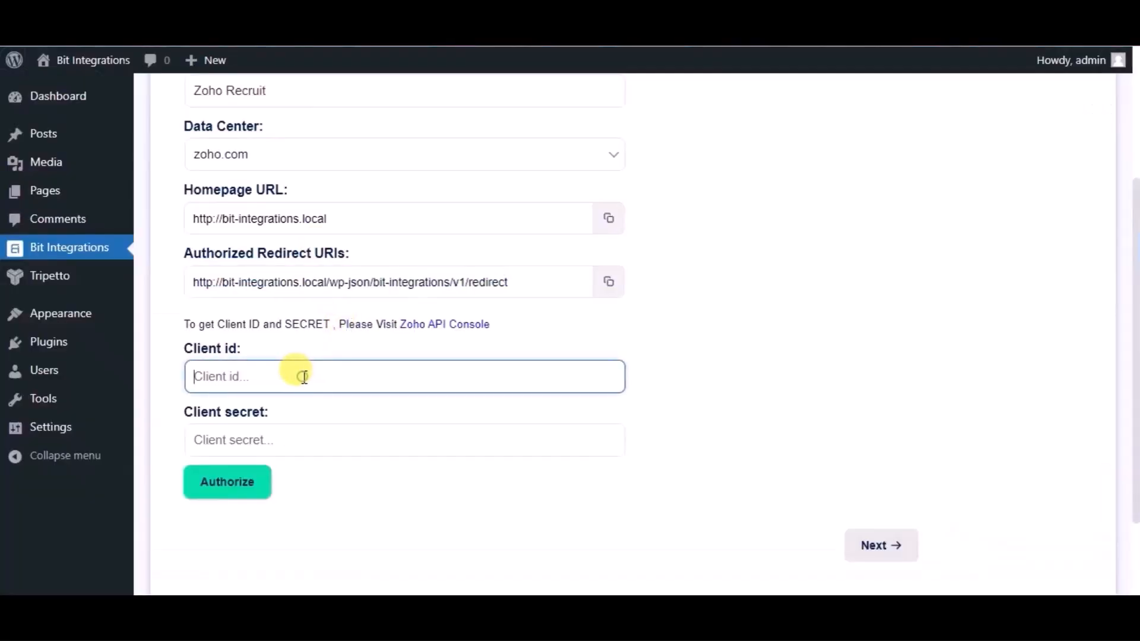
{"action": "key", "text": "ctrl+v"}
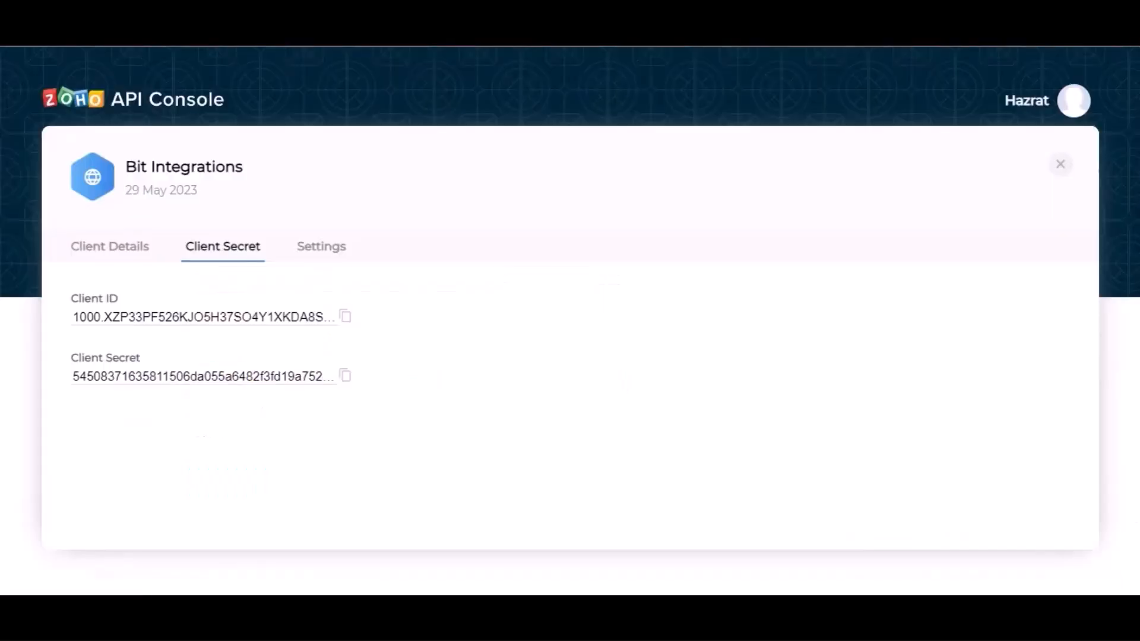
- Copy the Client Secret from Zoho and paste it into the integration's Client secret field
{"action": "left_click", "coordinate": [345, 376]}
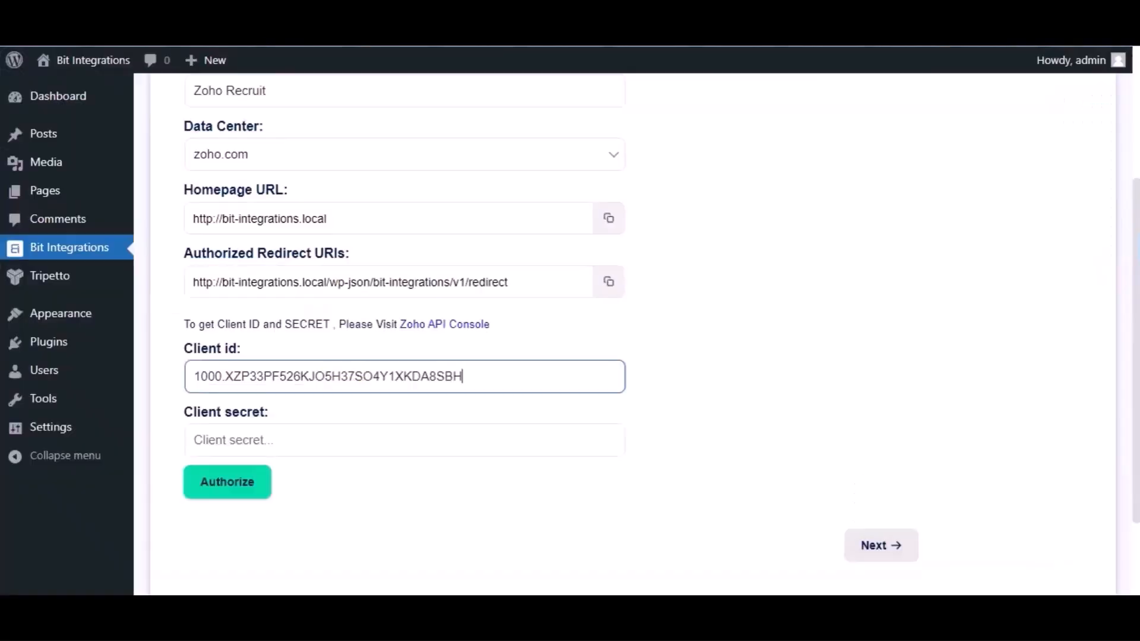
{"action": "left_click", "coordinate": [267, 439]}
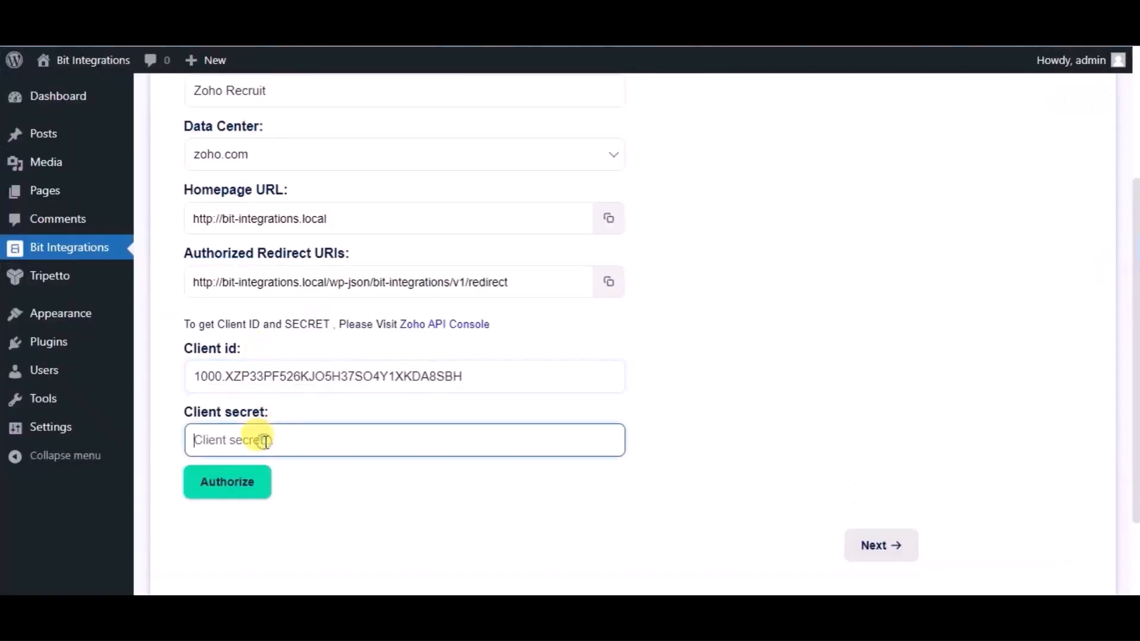
{"action": "key", "text": "ctrl+v"}
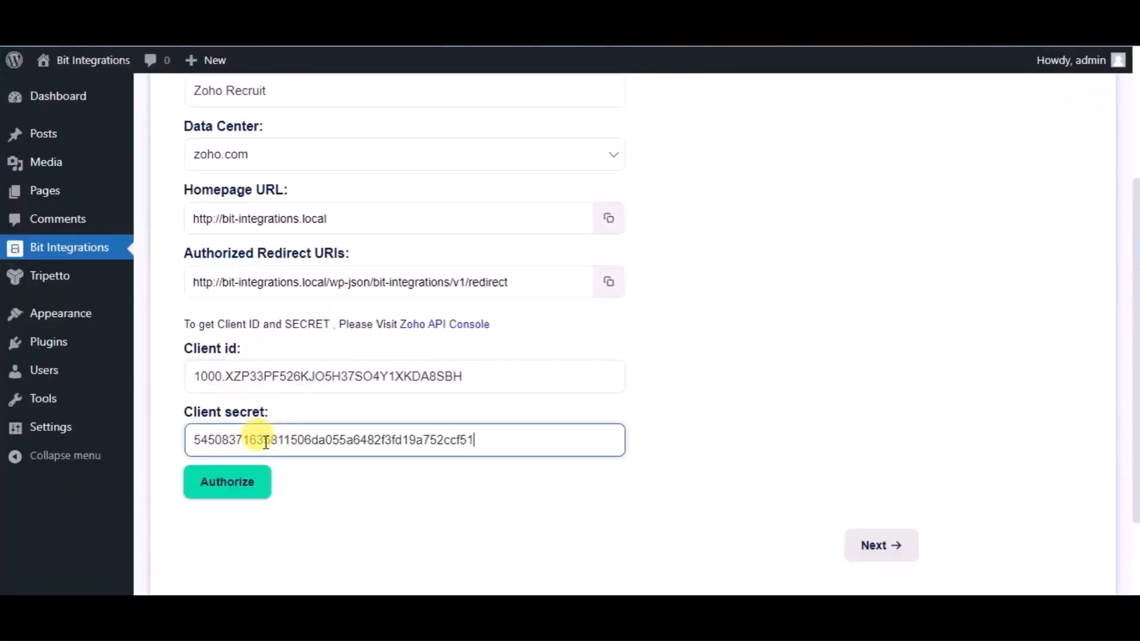
- Authorize the integration with Zoho Recruit and accept the authorization window
{"action": "left_click", "coordinate": [239, 496]}
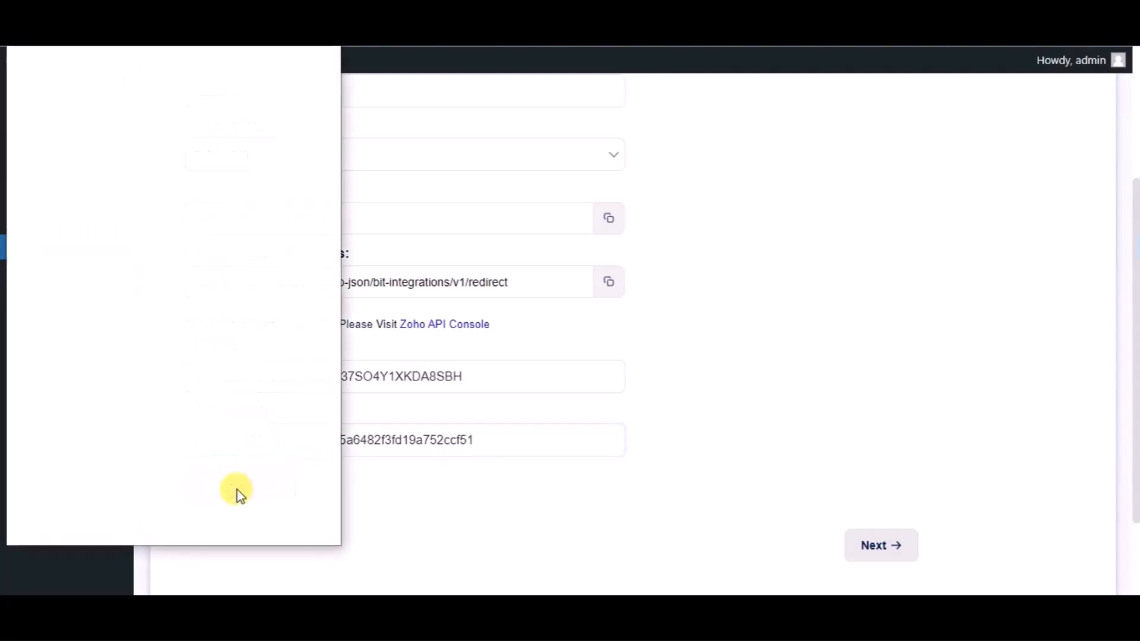
{"action": "left_click", "coordinate": [220, 449]}
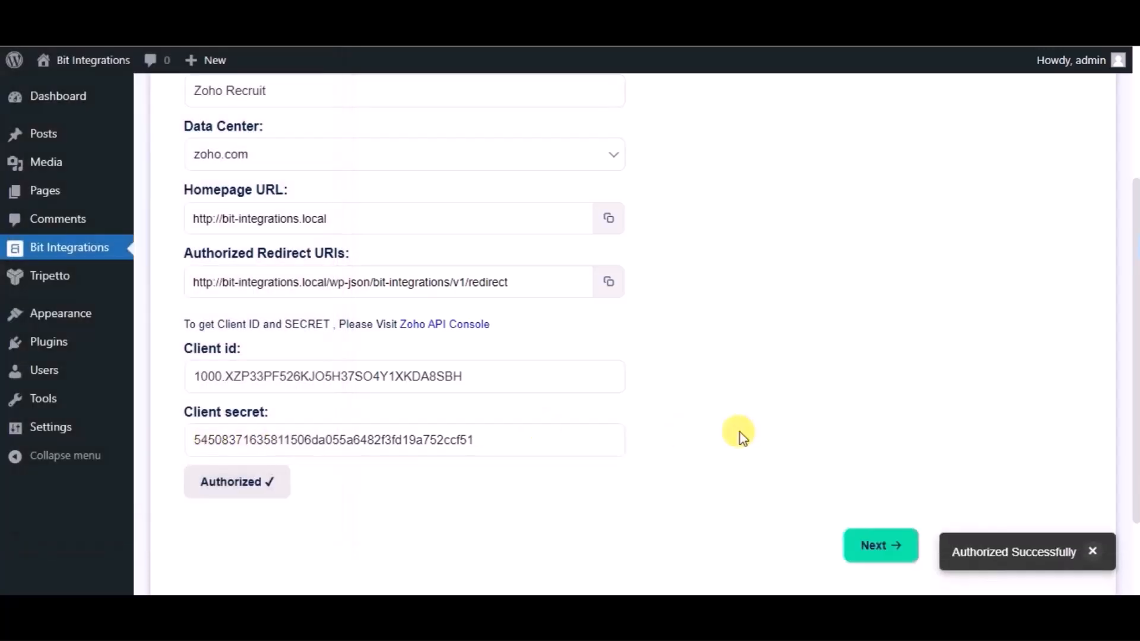
- Continue to the second integration settings step
{"action": "scroll", "coordinate": [740, 432], "scroll_direction": "down", "scroll_amount": 3}
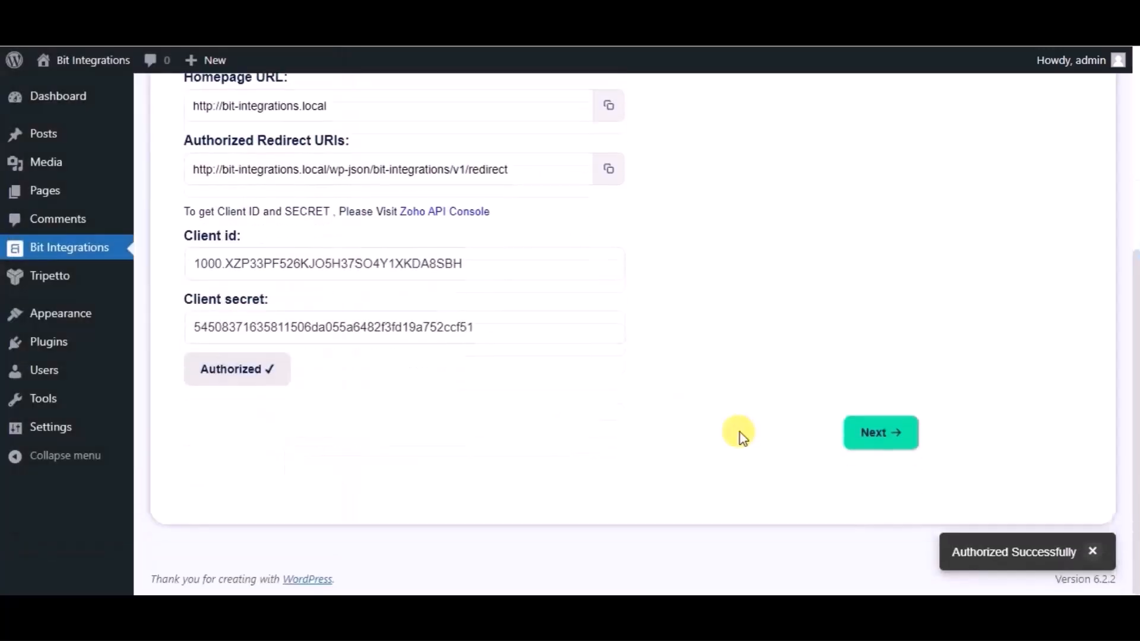
{"action": "left_click", "coordinate": [871, 435]}
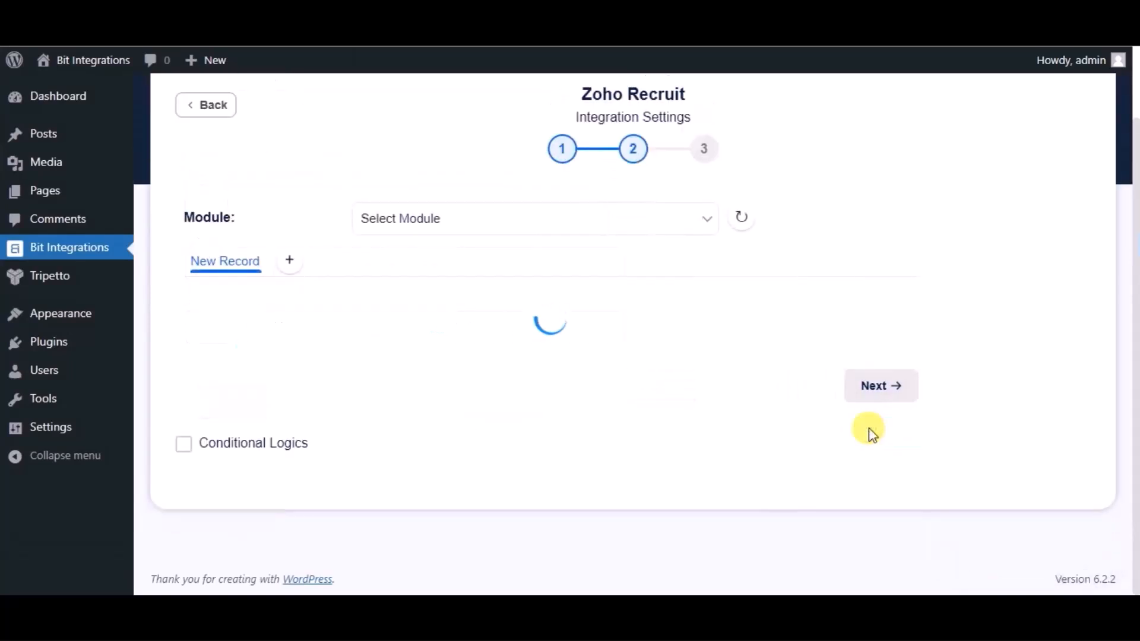
- Select Candidates as the Zoho Recruit module
{"action": "left_click", "coordinate": [608, 237]}
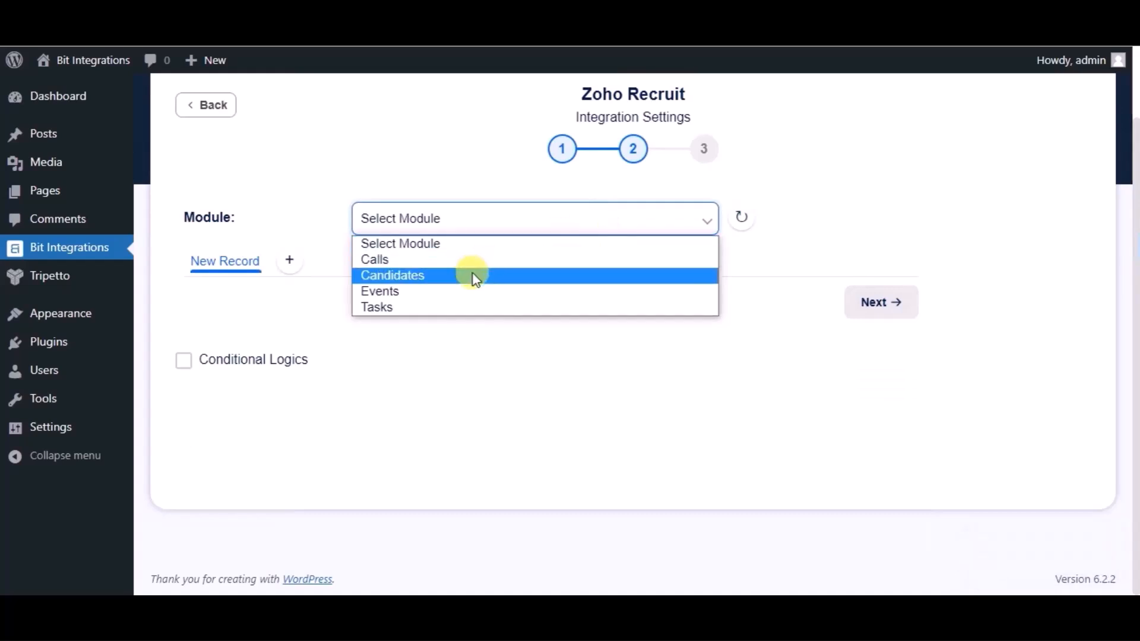
{"action": "left_click", "coordinate": [475, 277]}
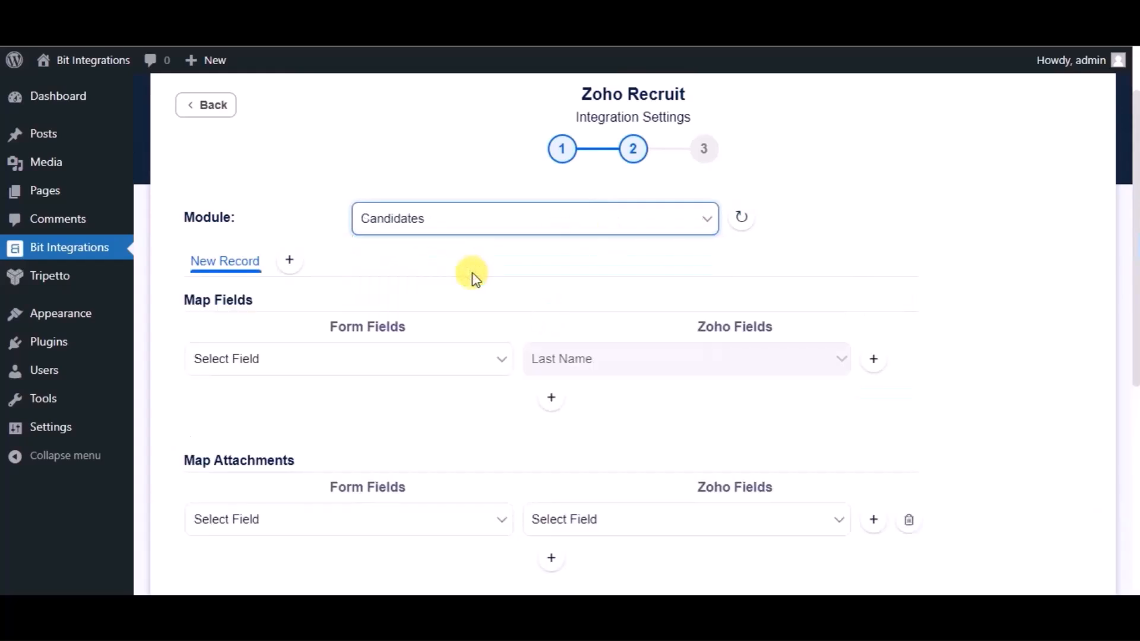
- Map the form's Name field to the Zoho Last Name field and add another mapping row
{"action": "left_click", "coordinate": [432, 358]}
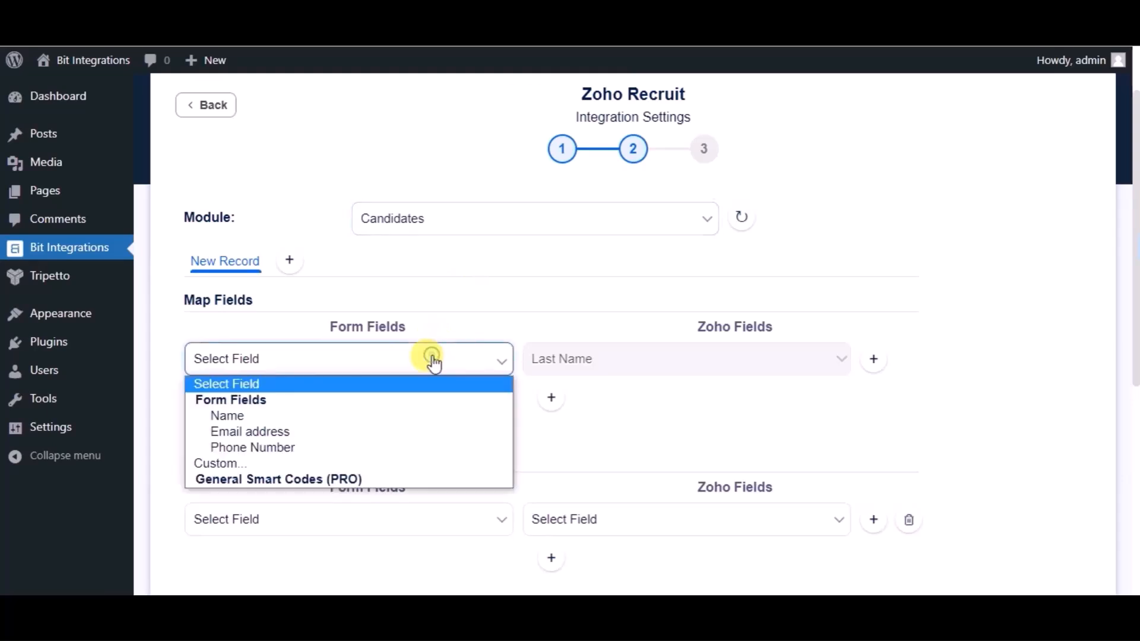
{"action": "left_click", "coordinate": [289, 416]}
{"action": "left_click", "coordinate": [551, 399]}
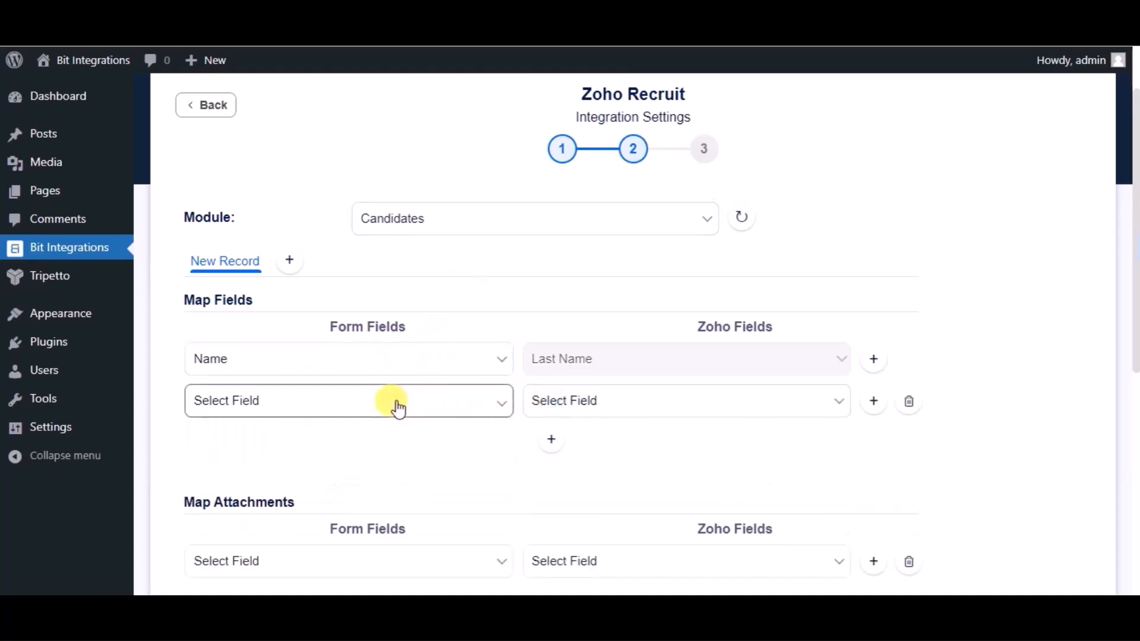
- Map the Email address form field to the Zoho Email field
{"action": "left_click", "coordinate": [398, 403]}
{"action": "left_click", "coordinate": [321, 474]}
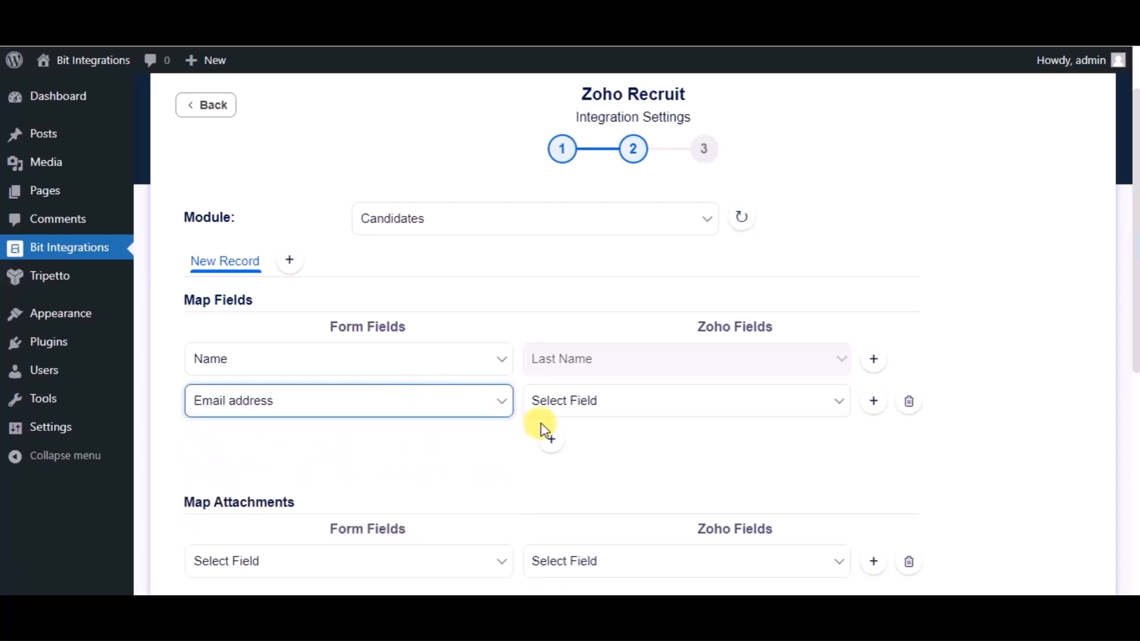
{"action": "left_click", "coordinate": [555, 415]}
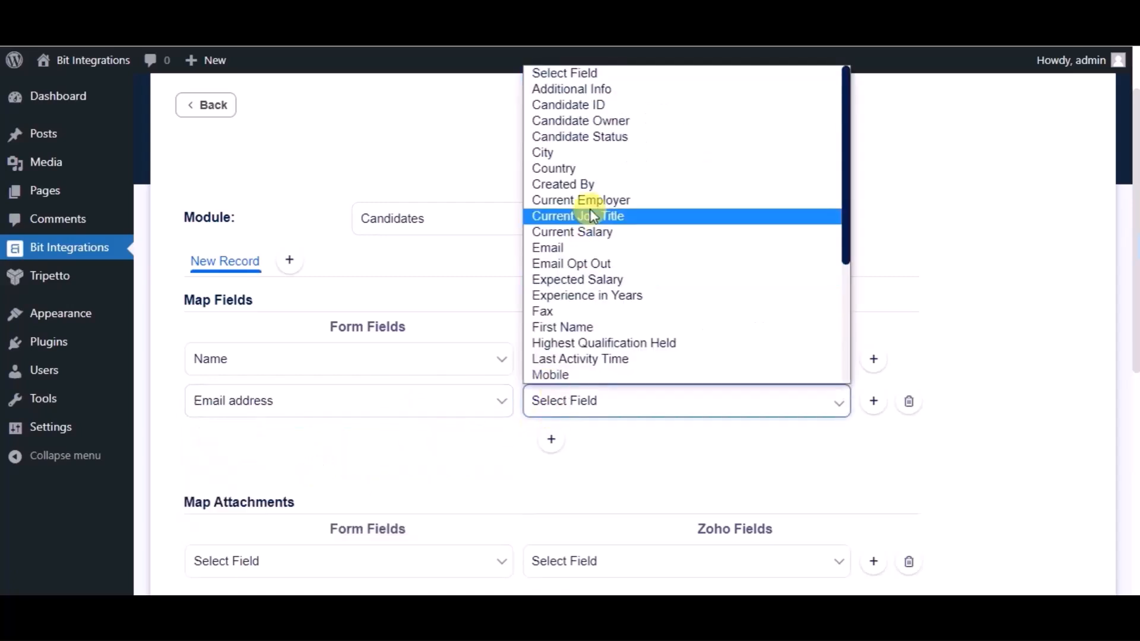
{"action": "left_click", "coordinate": [574, 249]}
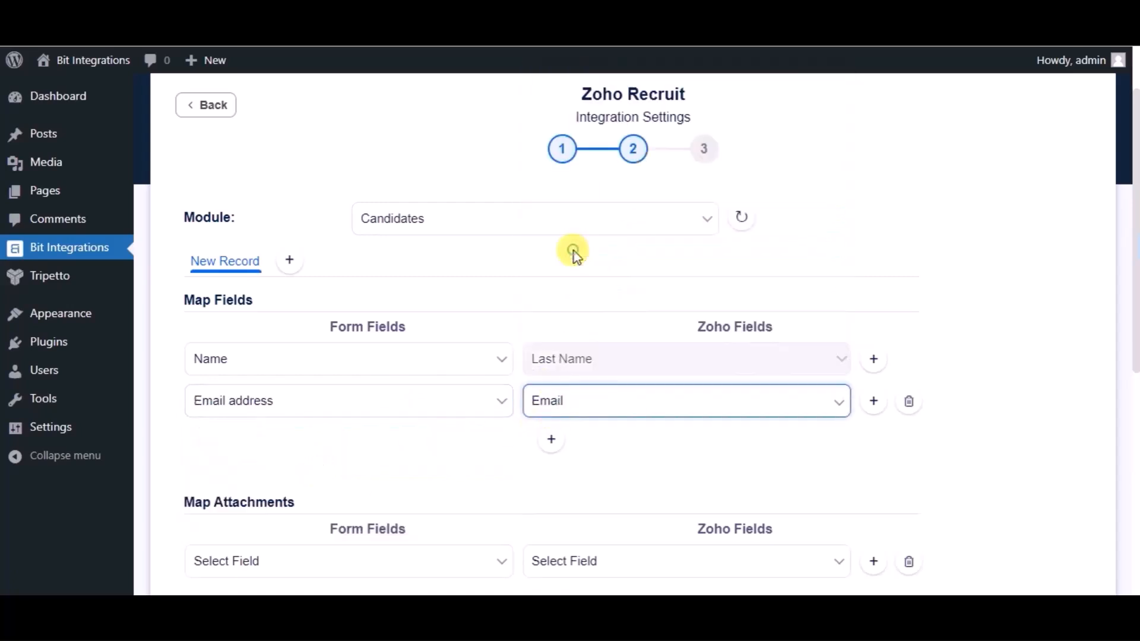
- Add a third mapping row and map the Phone Number form field to the Zoho Mobile field
{"action": "left_click", "coordinate": [551, 444]}
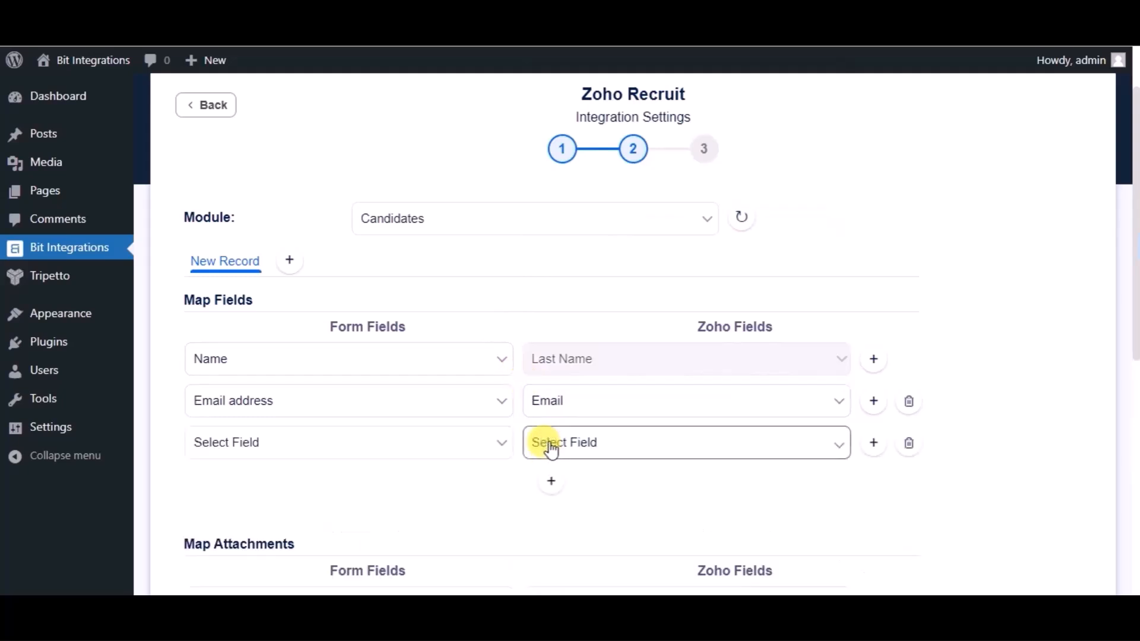
{"action": "left_click", "coordinate": [412, 441]}
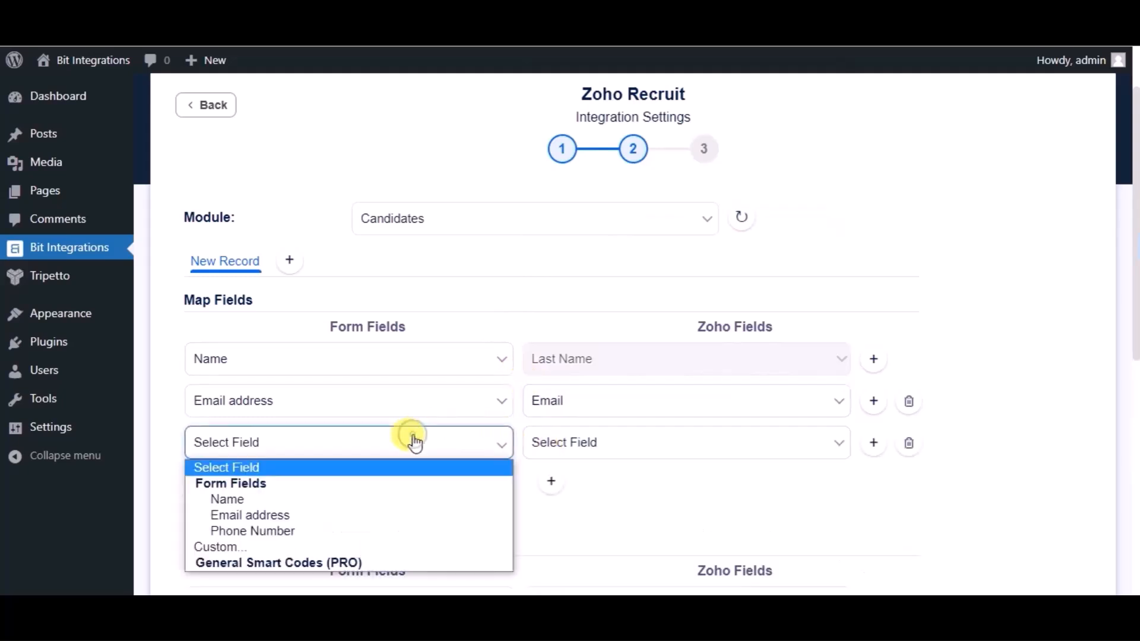
{"action": "left_click", "coordinate": [301, 531]}
{"action": "left_click", "coordinate": [590, 447]}
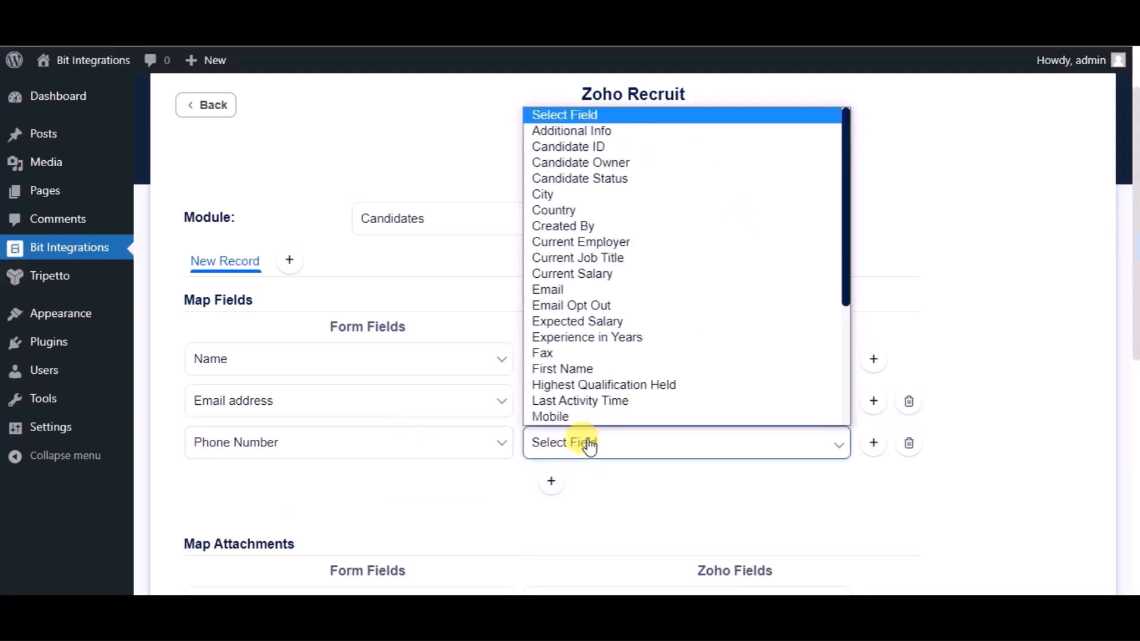
{"action": "left_click", "coordinate": [566, 415]}
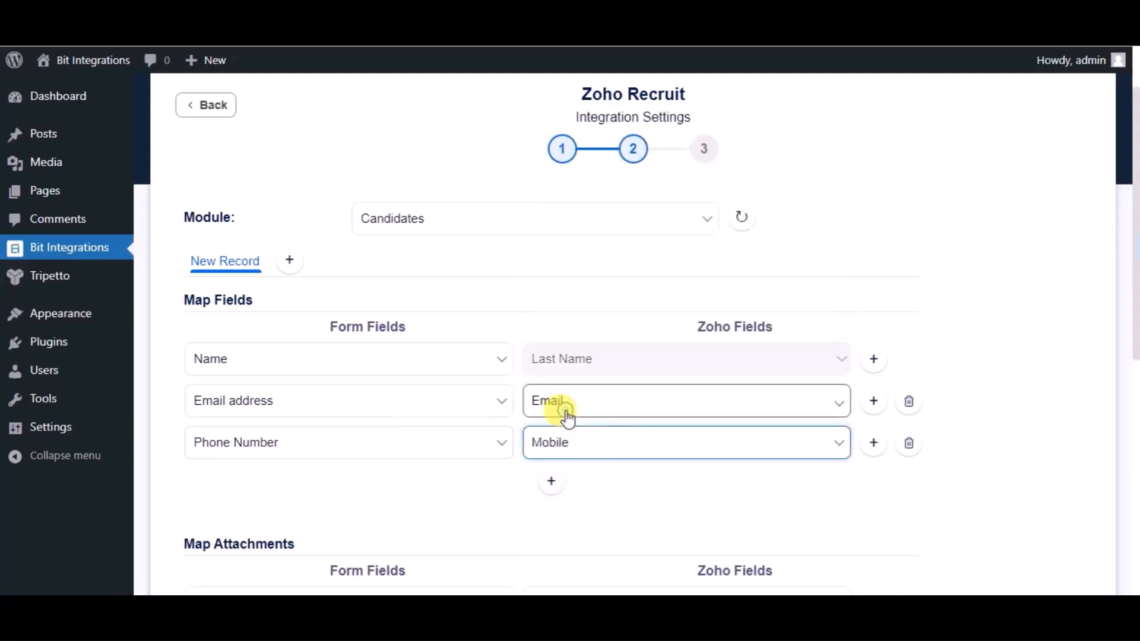
- Continue to the final integration step and finish and save the integration
{"action": "scroll", "coordinate": [512, 462], "scroll_direction": "down", "scroll_amount": 5}
{"action": "scroll", "coordinate": [512, 462], "scroll_direction": "down", "scroll_amount": 2}
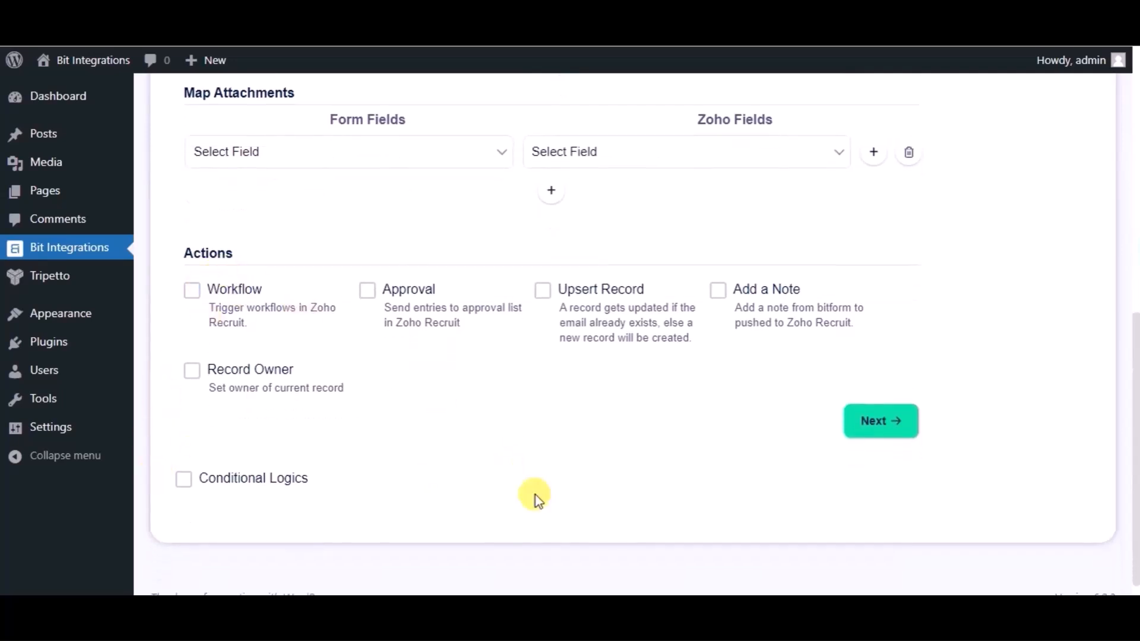
{"action": "scroll", "coordinate": [512, 463], "scroll_direction": "up", "scroll_amount": 1}
{"action": "scroll", "coordinate": [511, 463], "scroll_direction": "down", "scroll_amount": 1}
{"action": "scroll", "coordinate": [512, 462], "scroll_direction": "down", "scroll_amount": 1}
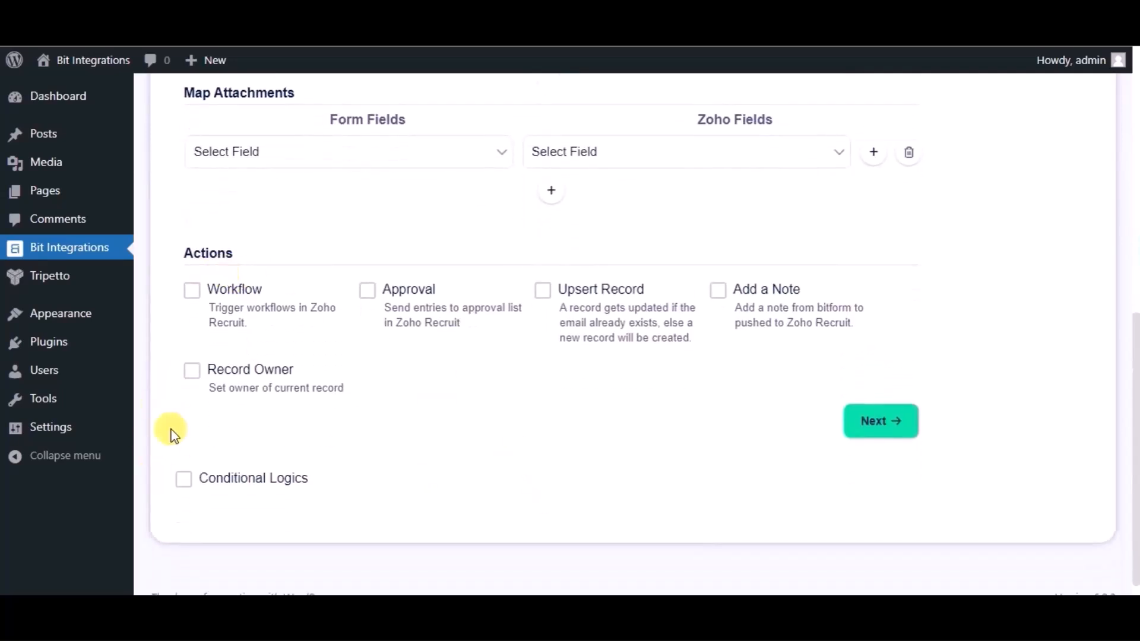
{"action": "left_click", "coordinate": [873, 423]}
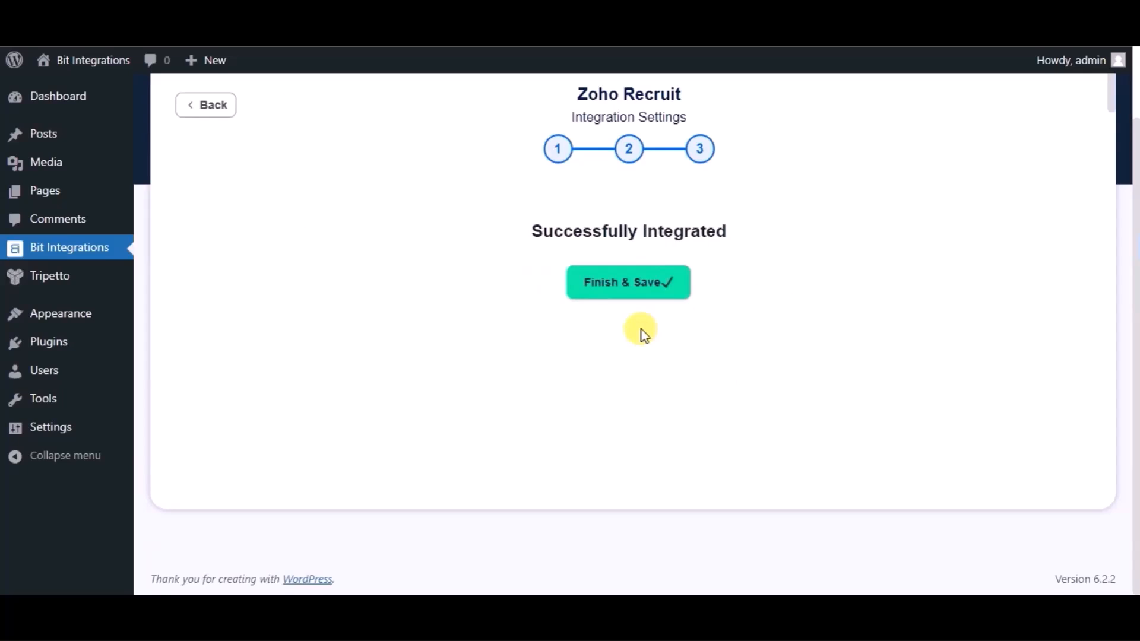
{"action": "left_click", "coordinate": [622, 296]}
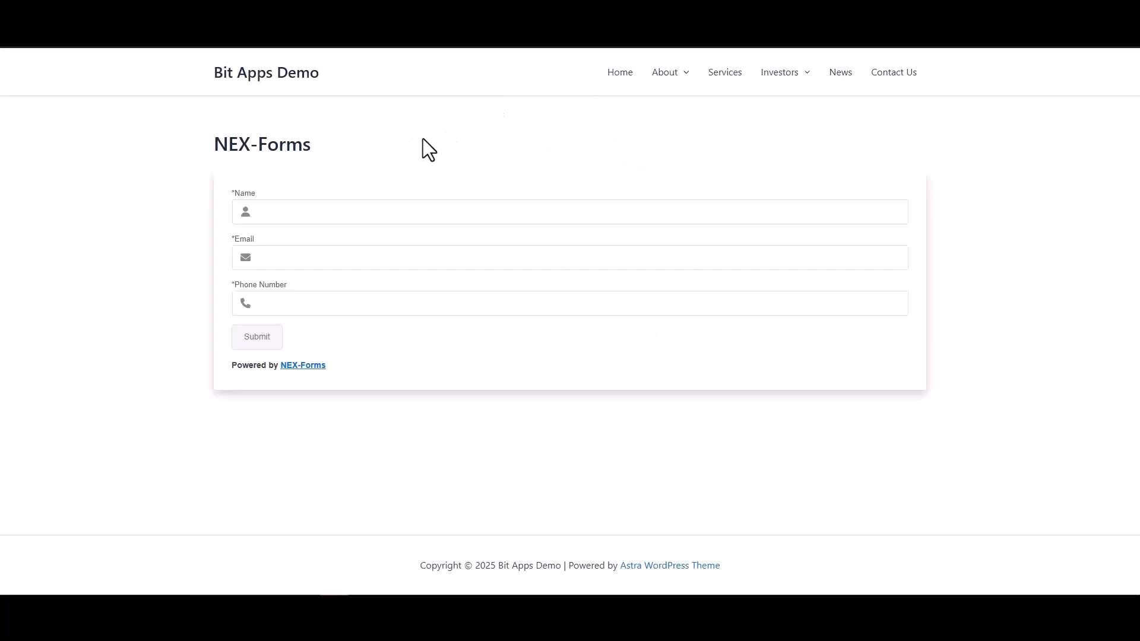
- On the site's NEX-Forms page, fill in the name Bit Integrations, an e-mail address and a phone number, and submit
{"action": "left_click", "coordinate": [446, 205]}
{"action": "type", "text": "Bit Integrations"}
{"action": "left_click", "coordinate": [799, 307]}
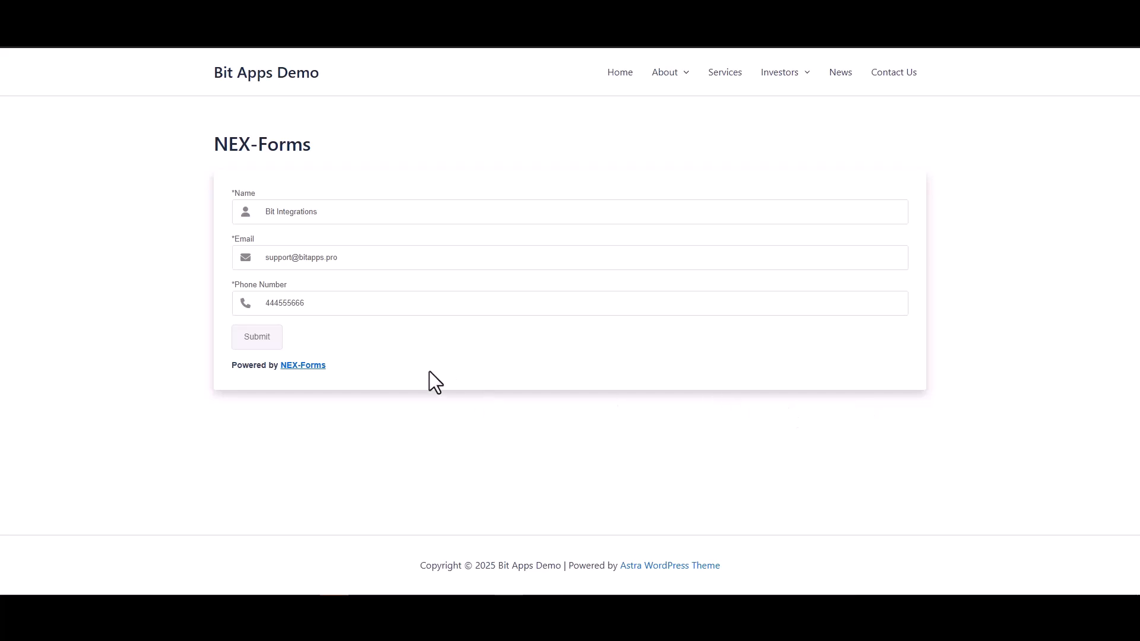
{"action": "left_click", "coordinate": [266, 340]}
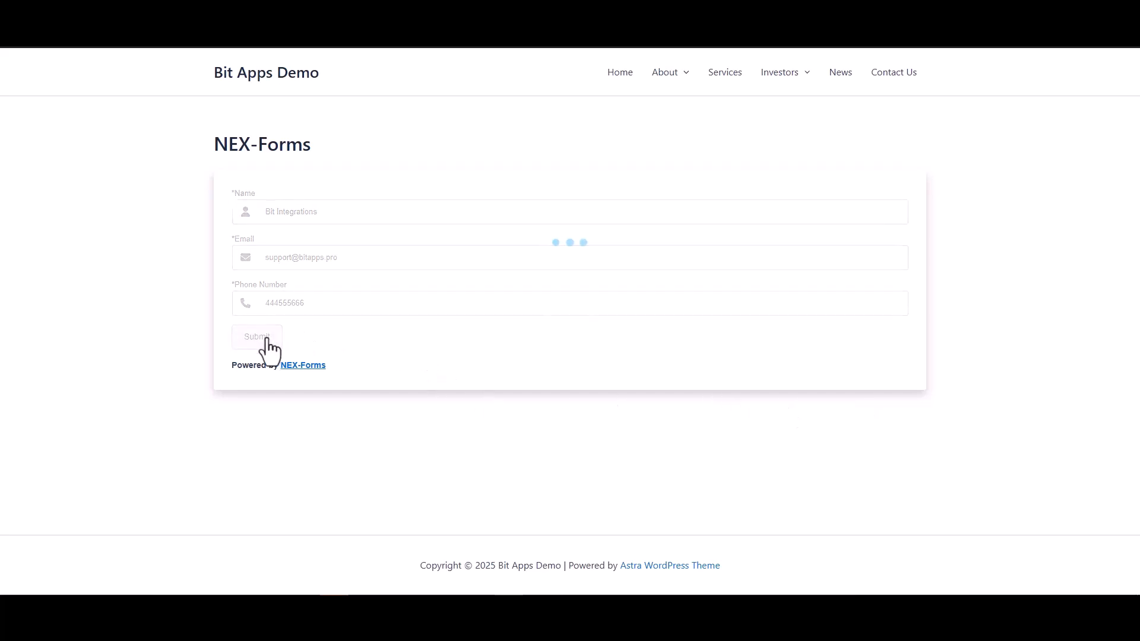